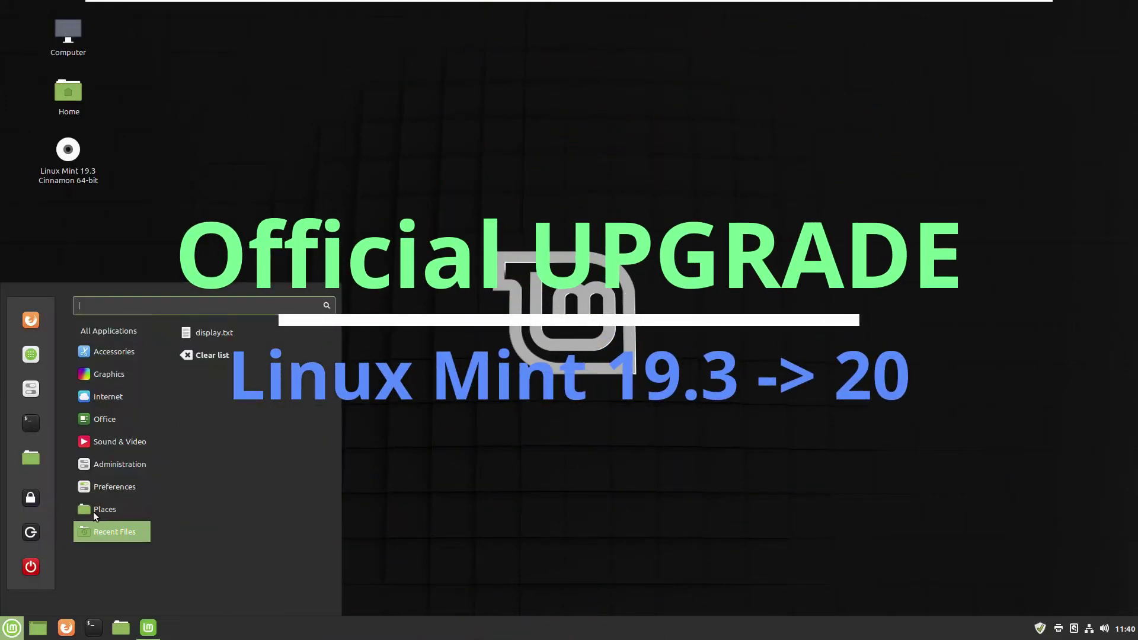
Step: Open Update Manager from Administration, confirm it says 'Your system is up to date', and close it
mouse_move(122, 486)
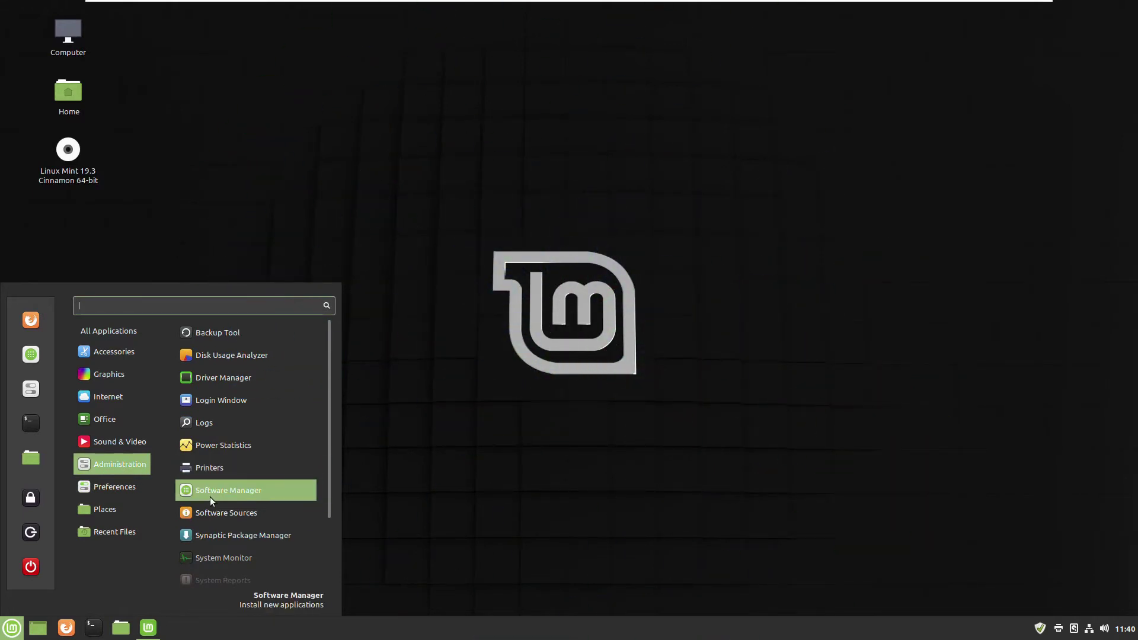
scroll(210, 497, down, 3)
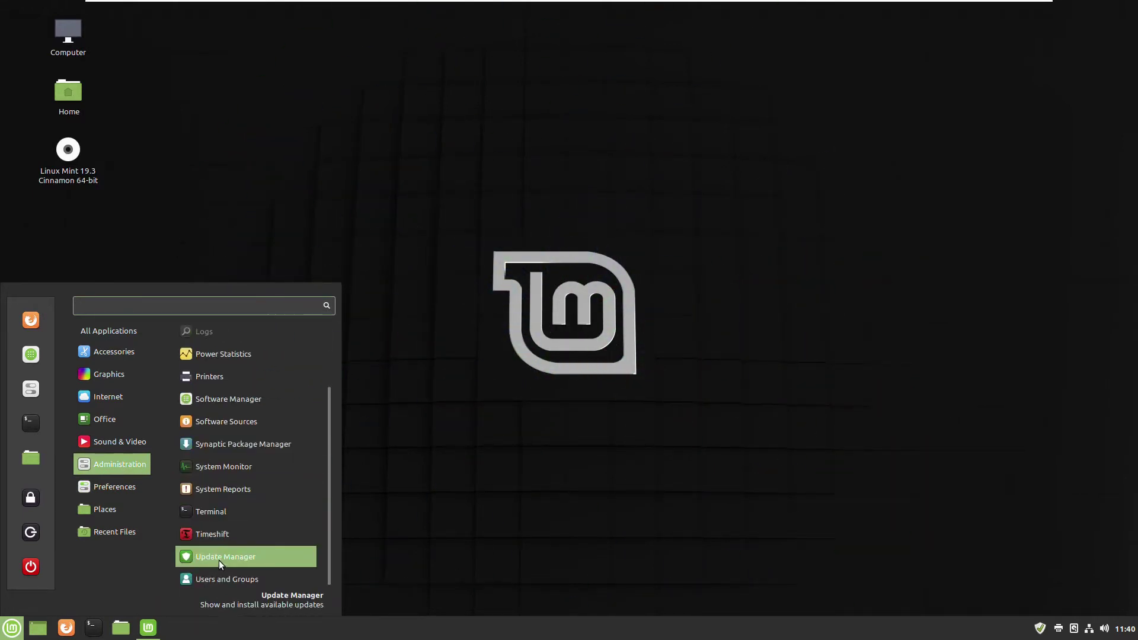
click(239, 558)
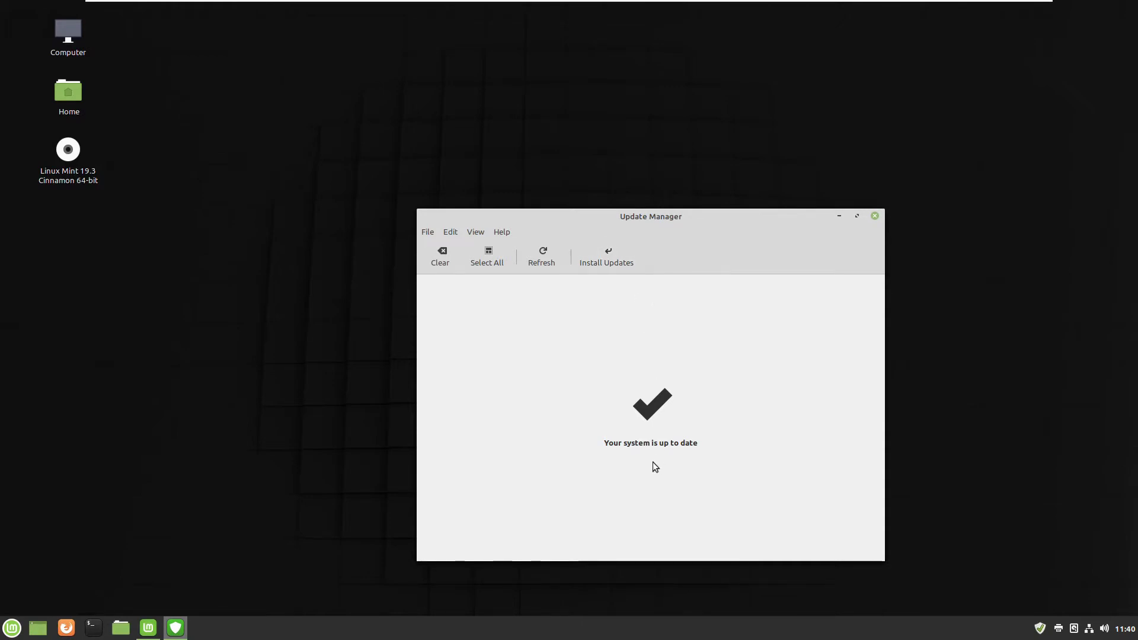
click(875, 216)
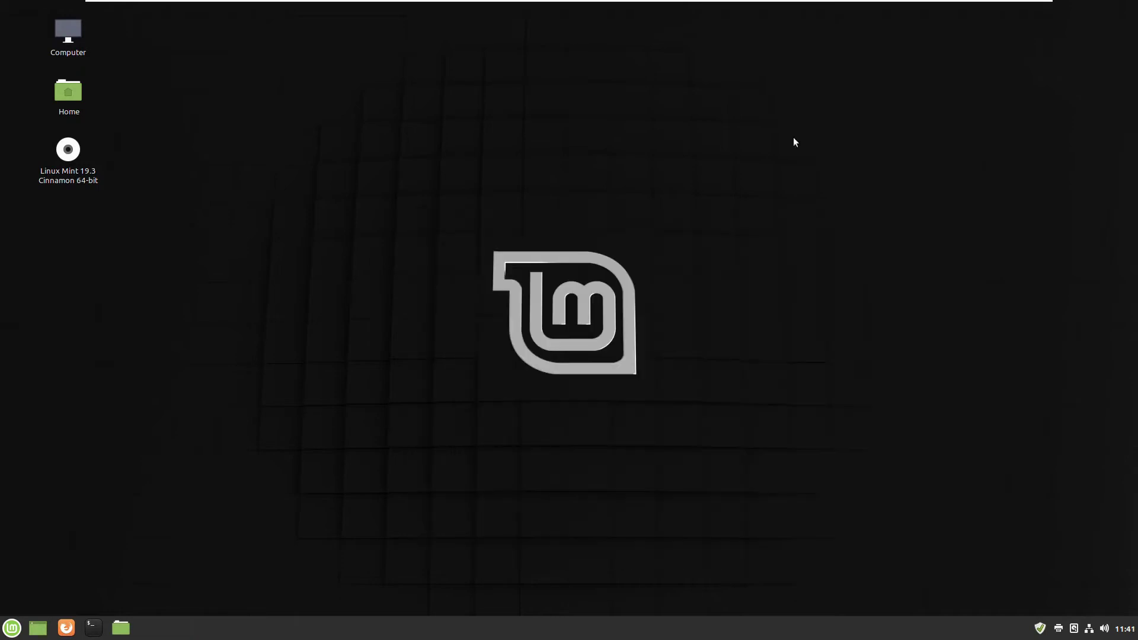
Step: Launch System Reports from the Administration menu, whose new-version notice opens the Mint 20 upgrade blog post
click(13, 634)
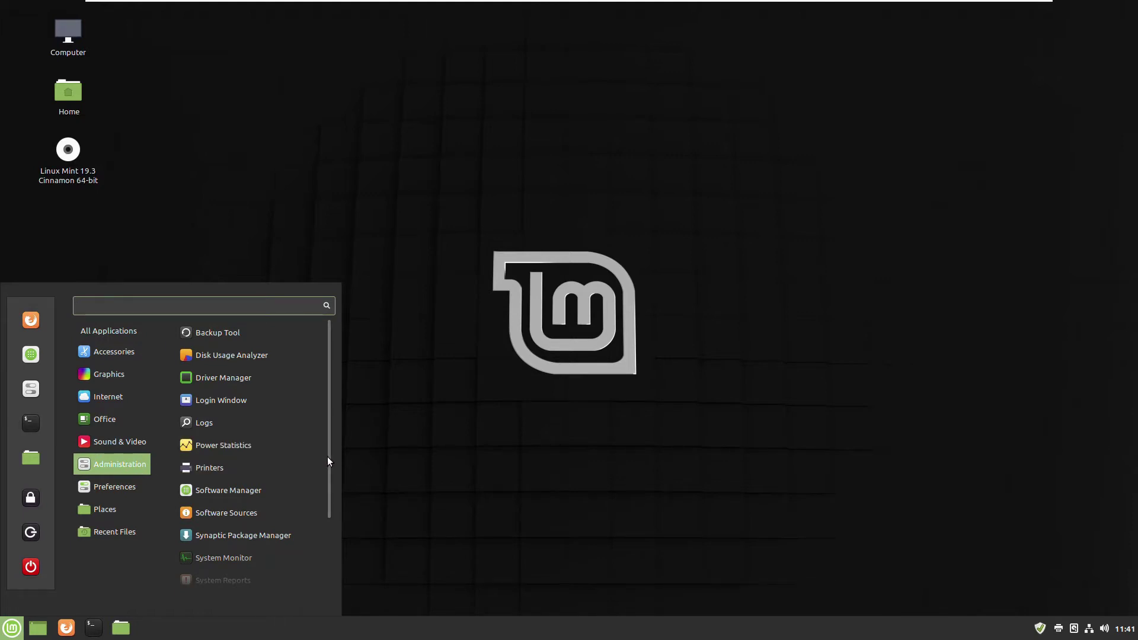
drag(328, 462, 325, 542)
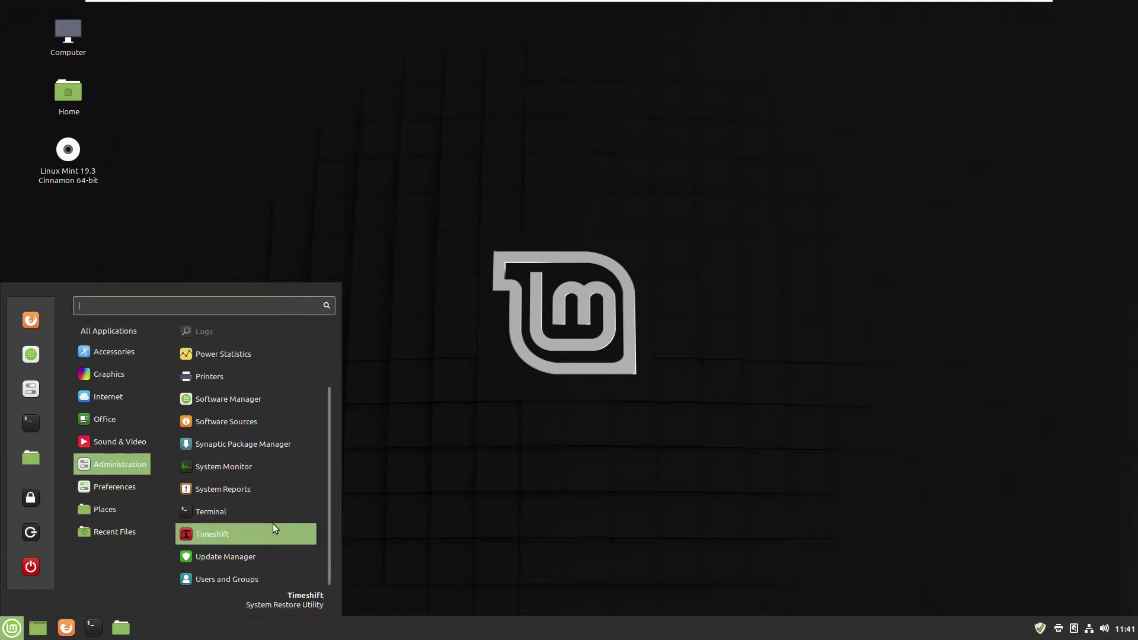
click(222, 489)
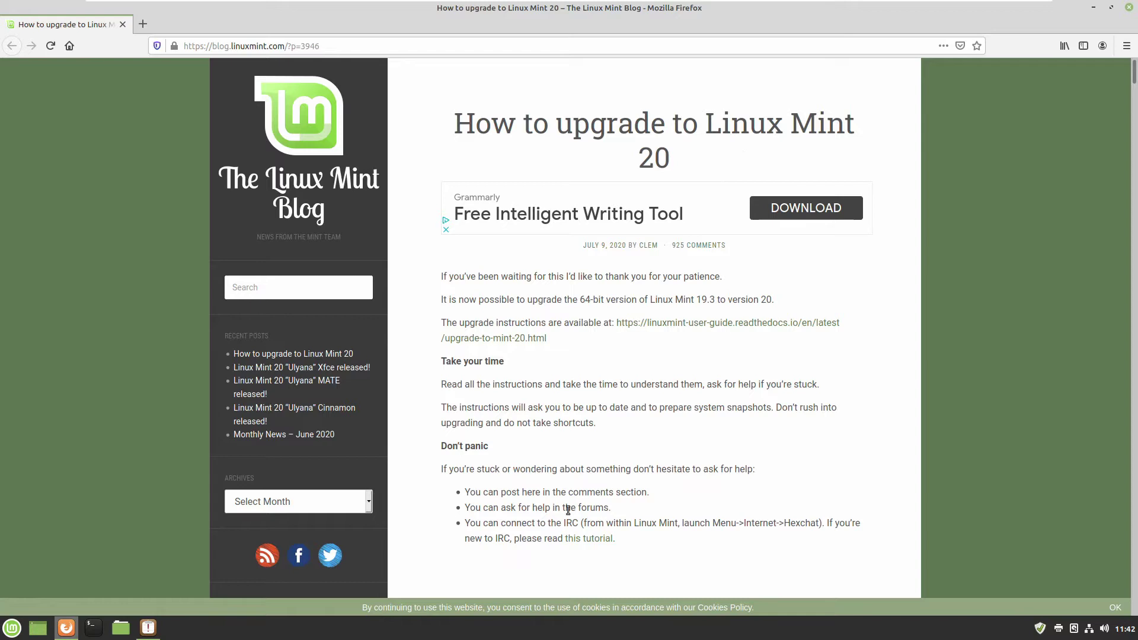
Step: Dismiss the blog's cookie notice and unmaximize Firefox to uncover the System Reports window
click(1115, 607)
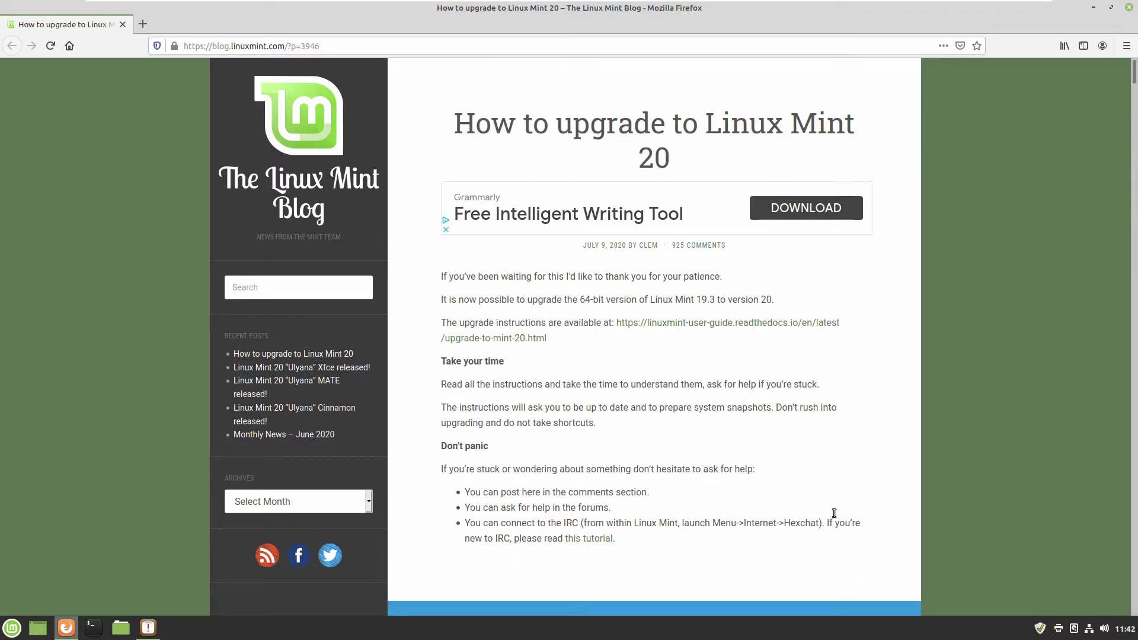
click(1111, 7)
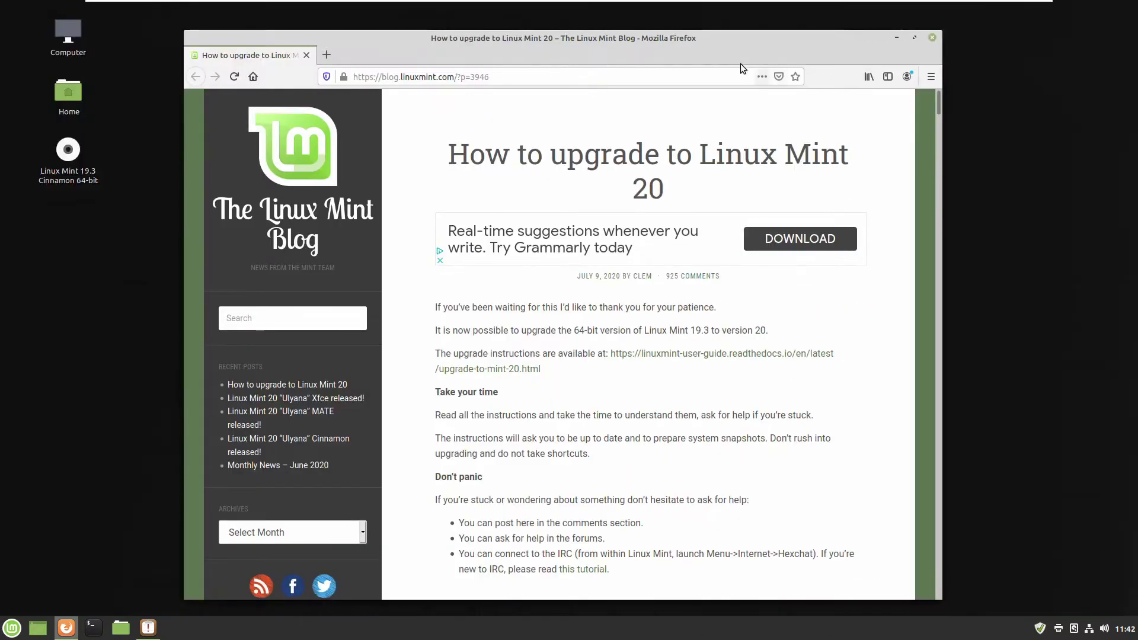
drag(712, 39, 866, 32)
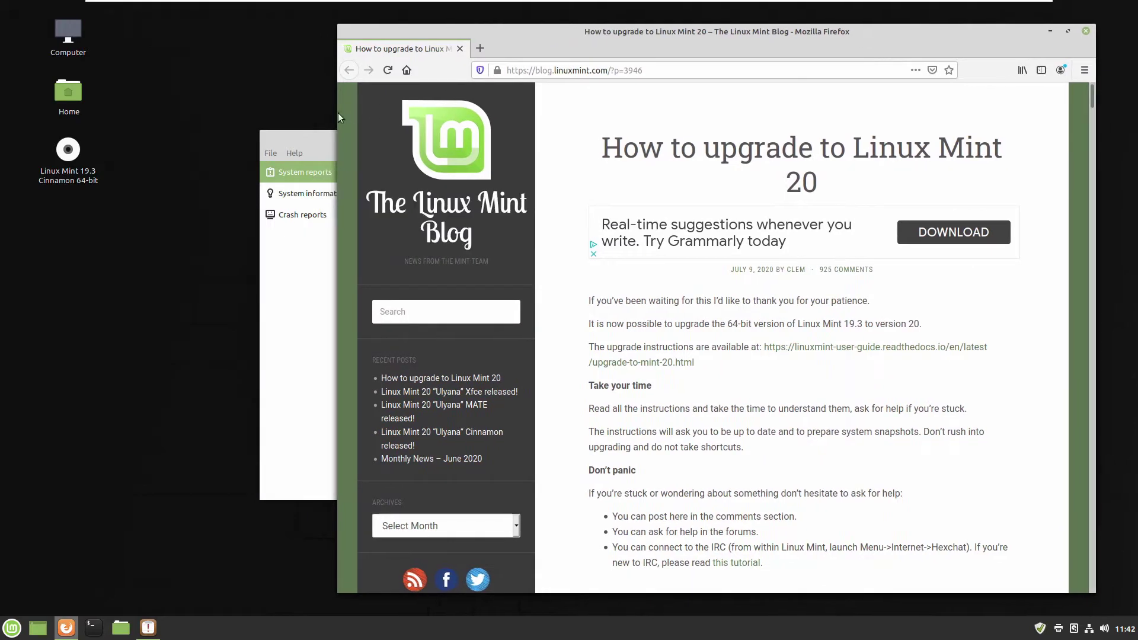
drag(313, 140, 156, 126)
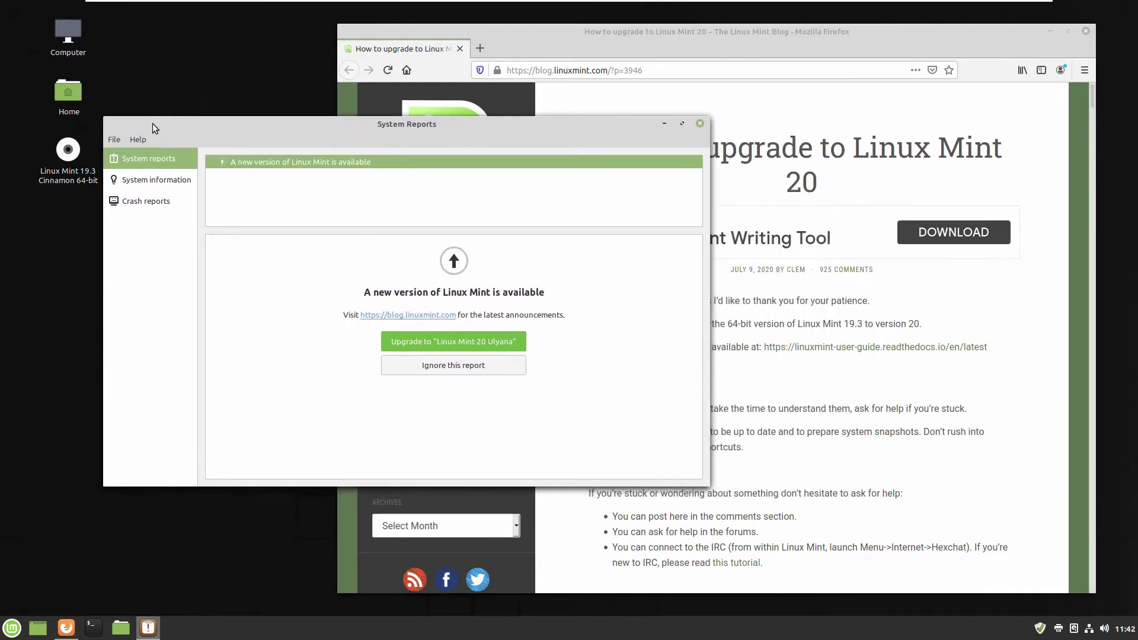
Step: Close System Reports and open the user guide's 'How to upgrade to Linux Mint 20' page
click(700, 123)
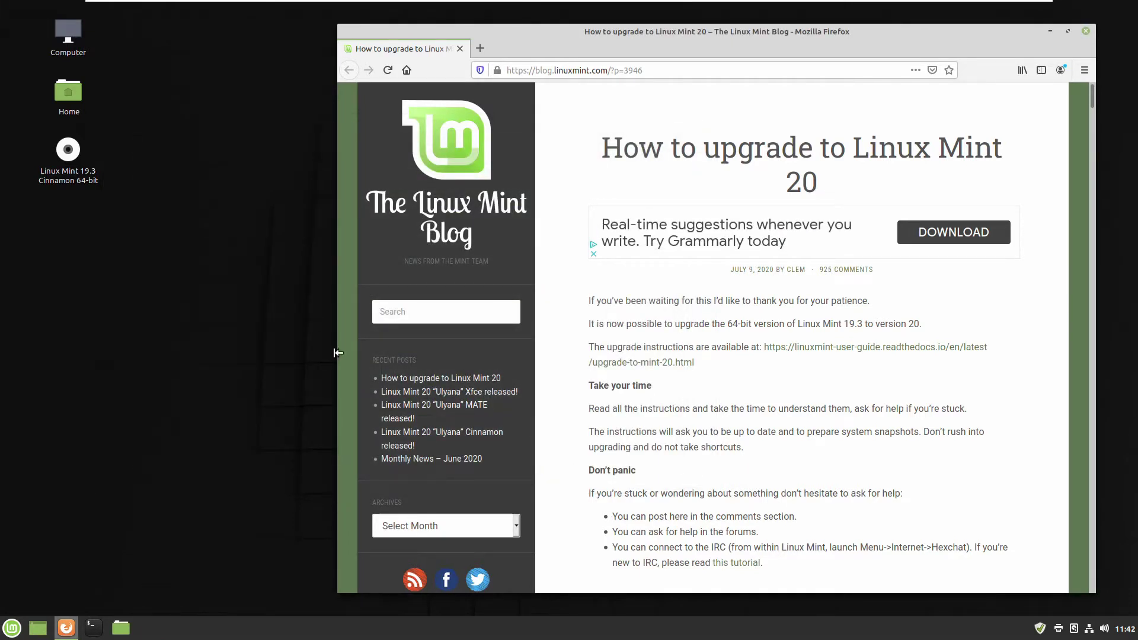
mouse_move(338, 352)
mouse_down()
mouse_move(635, 353)
mouse_move(355, 352)
mouse_up()
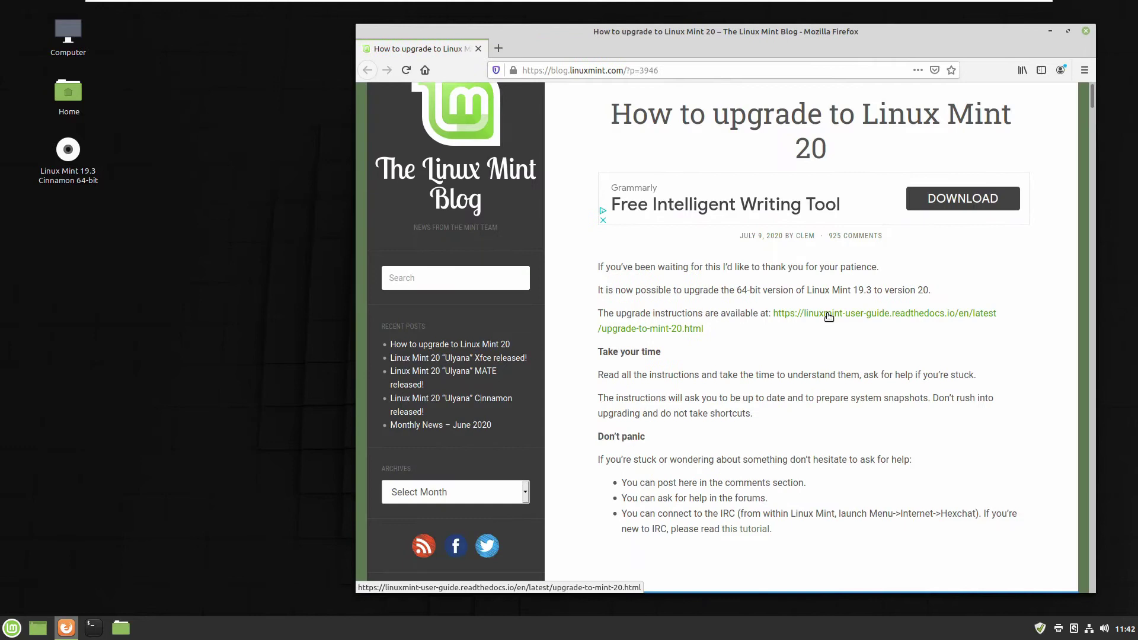
click(829, 317)
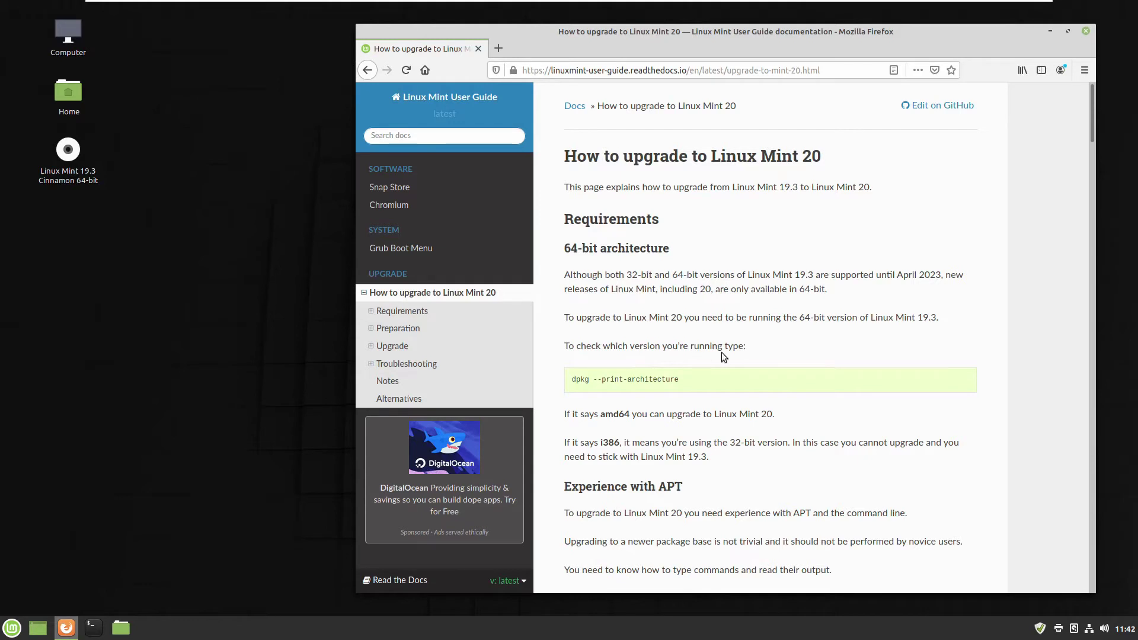
Step: Open a Terminal on the left side of the screen with the Firefox guide beside it
click(93, 630)
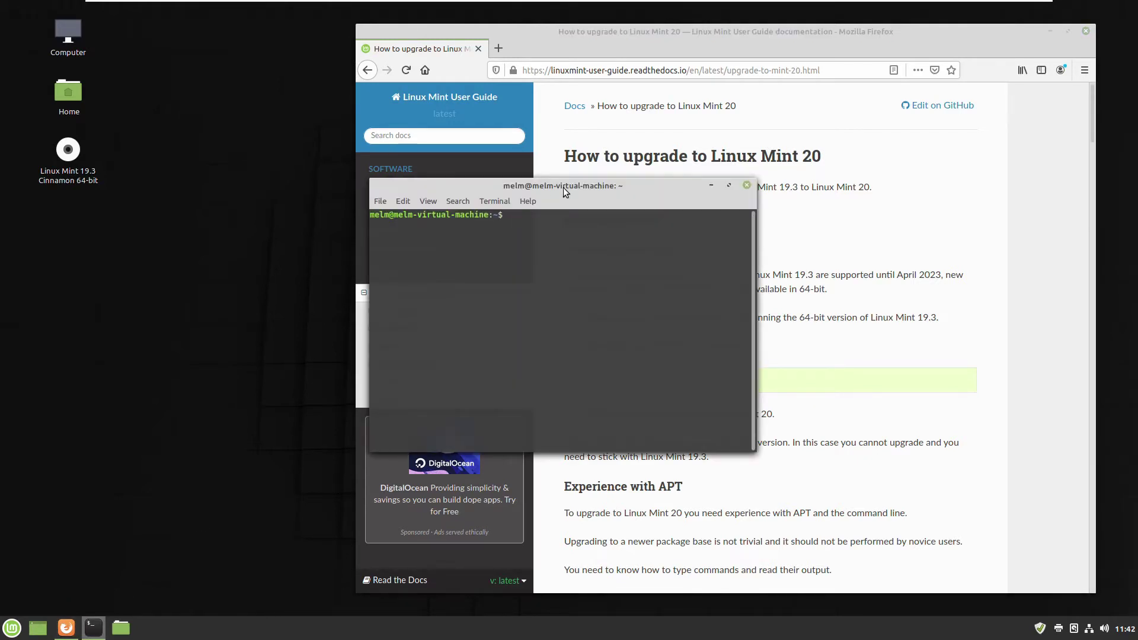
drag(564, 187, 224, 218)
drag(356, 529, 426, 533)
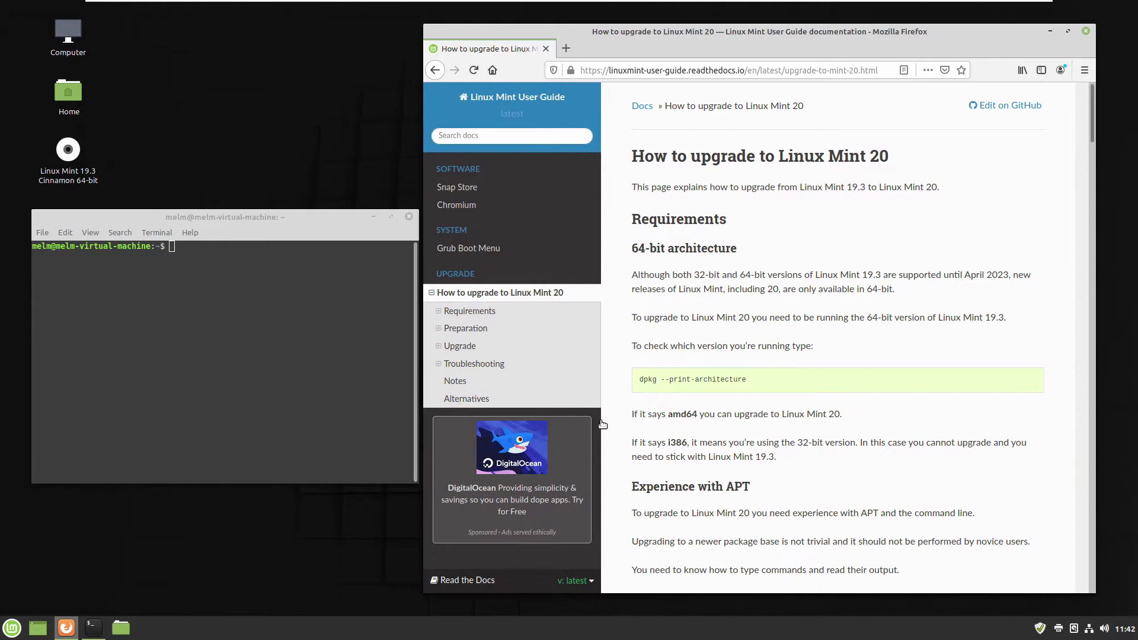
Step: Copy 'dpkg --print-architecture' from the guide, run it in Terminal, and confirm it returns amd64
drag(641, 381, 746, 380)
right_click(741, 381)
click(750, 391)
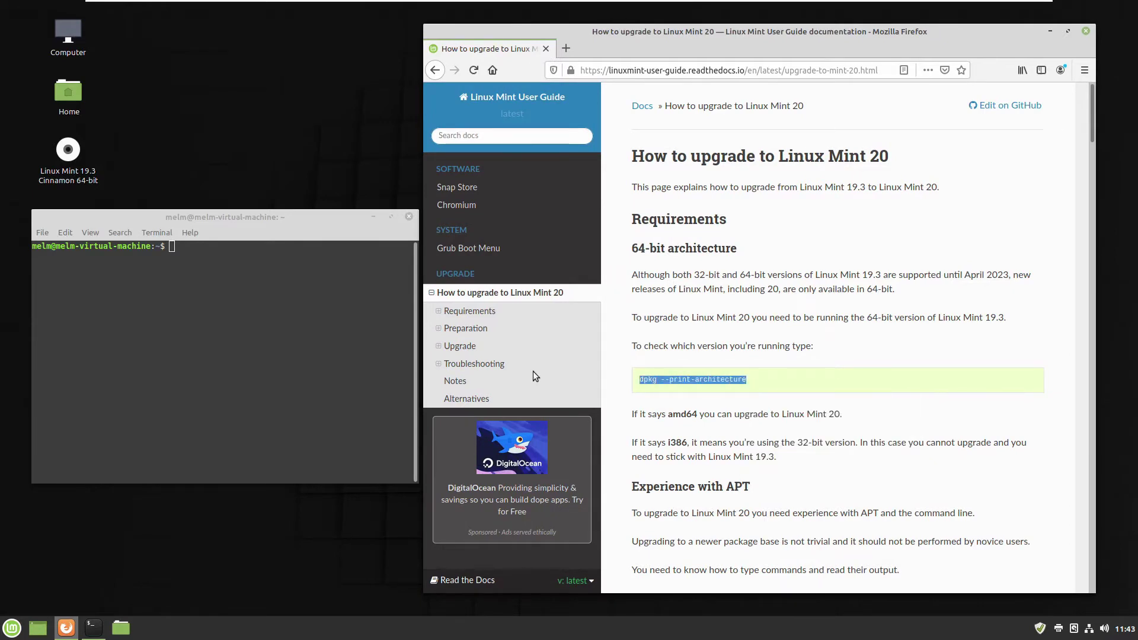
right_click(301, 304)
click(322, 375)
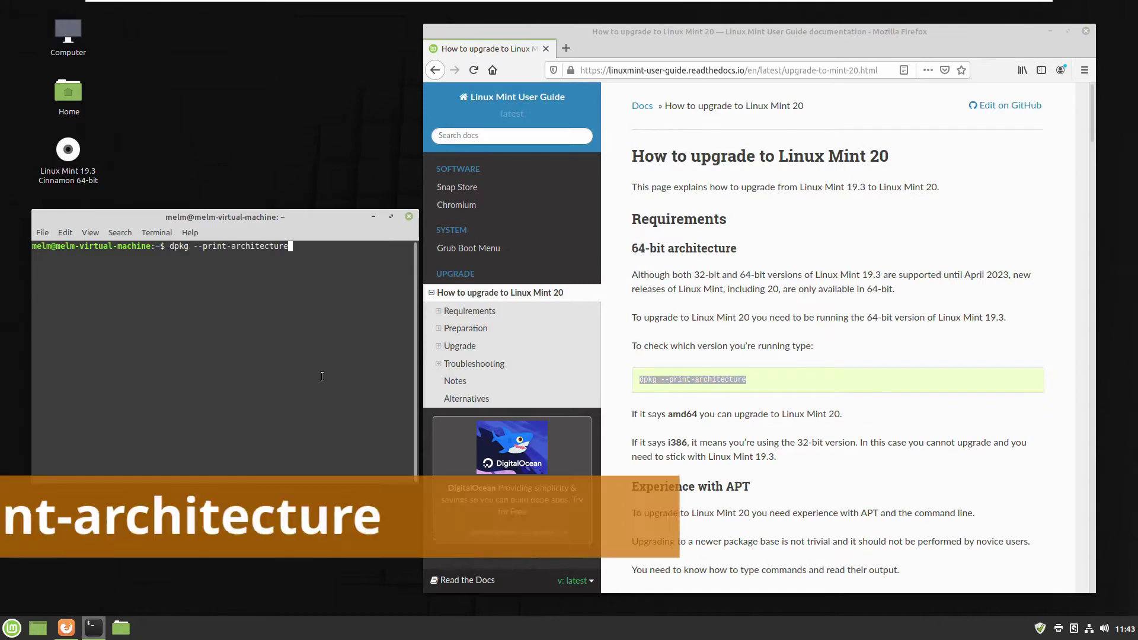
key(Return)
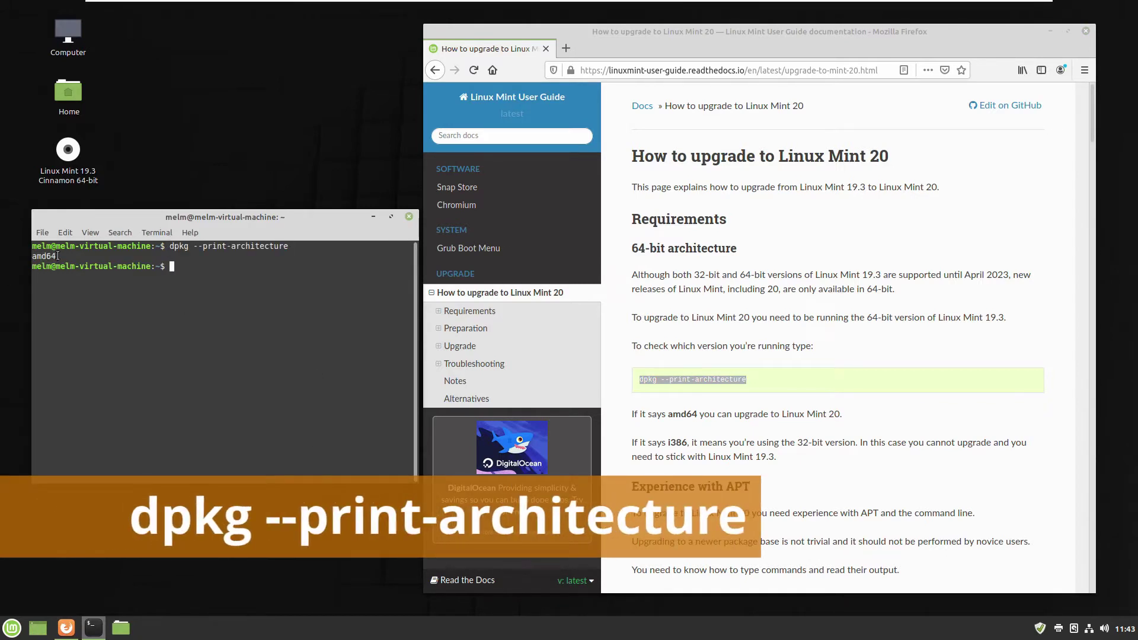
drag(56, 257, 33, 256)
Step: Read the guide's 64-bit architecture notes about i386 systems and continue down to Preparation
drag(633, 250, 738, 251)
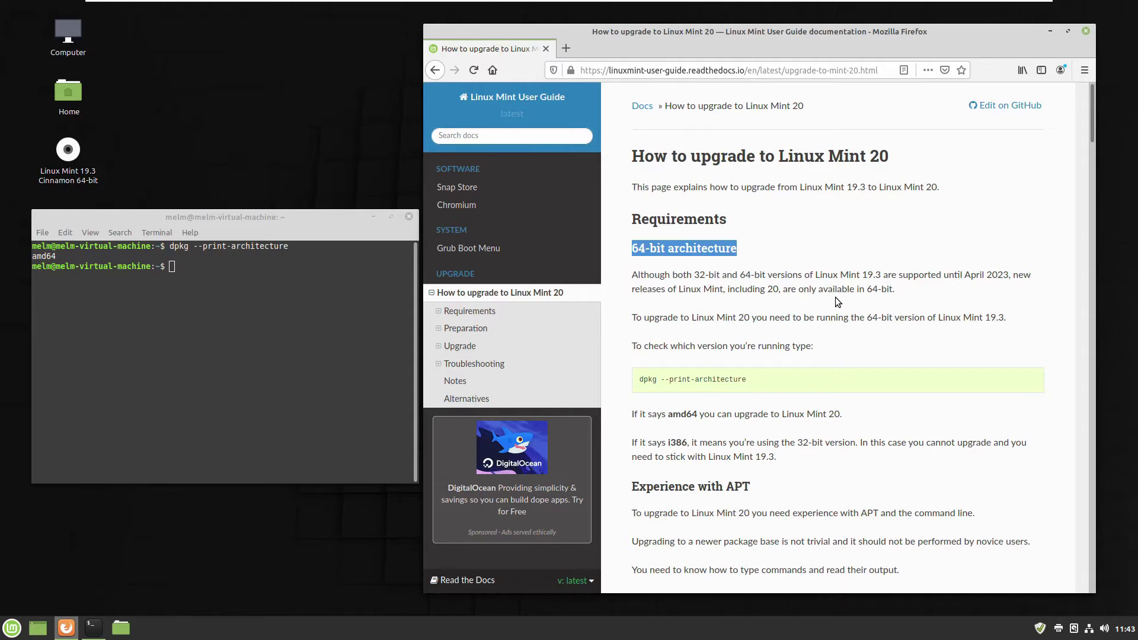
scroll(836, 298, down, 1)
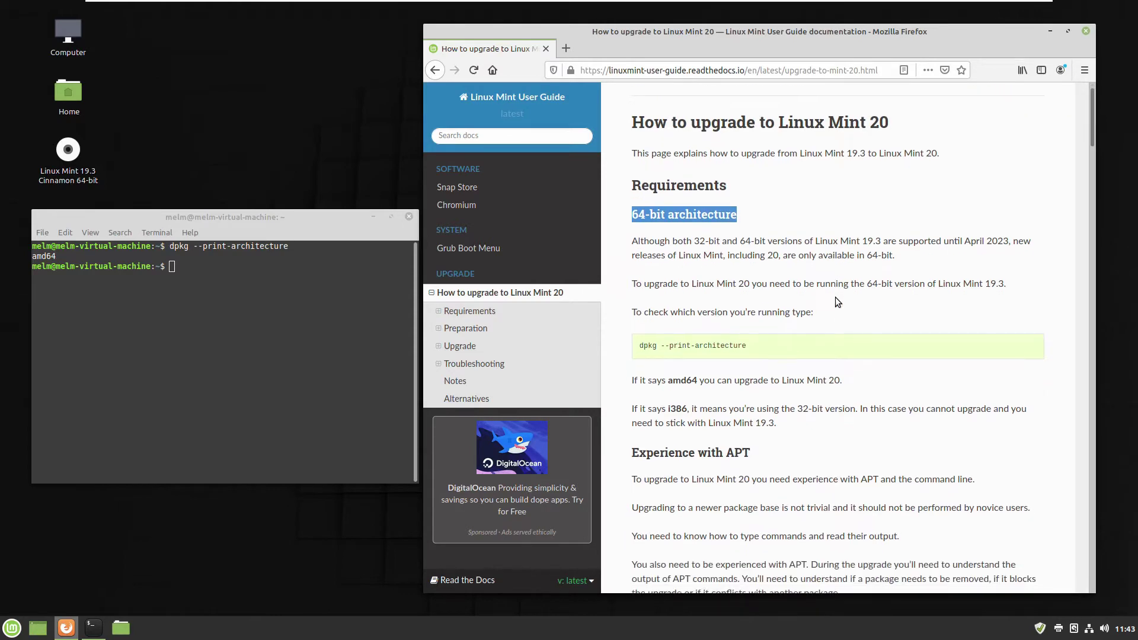
scroll(836, 299, down, 4)
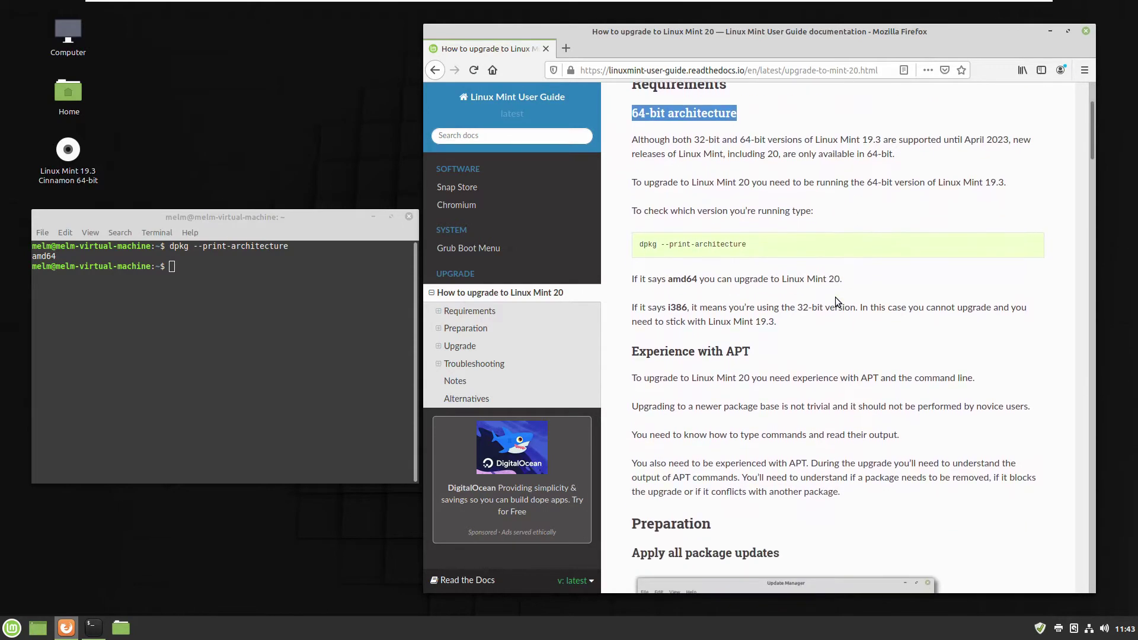
scroll(835, 299, down, 2)
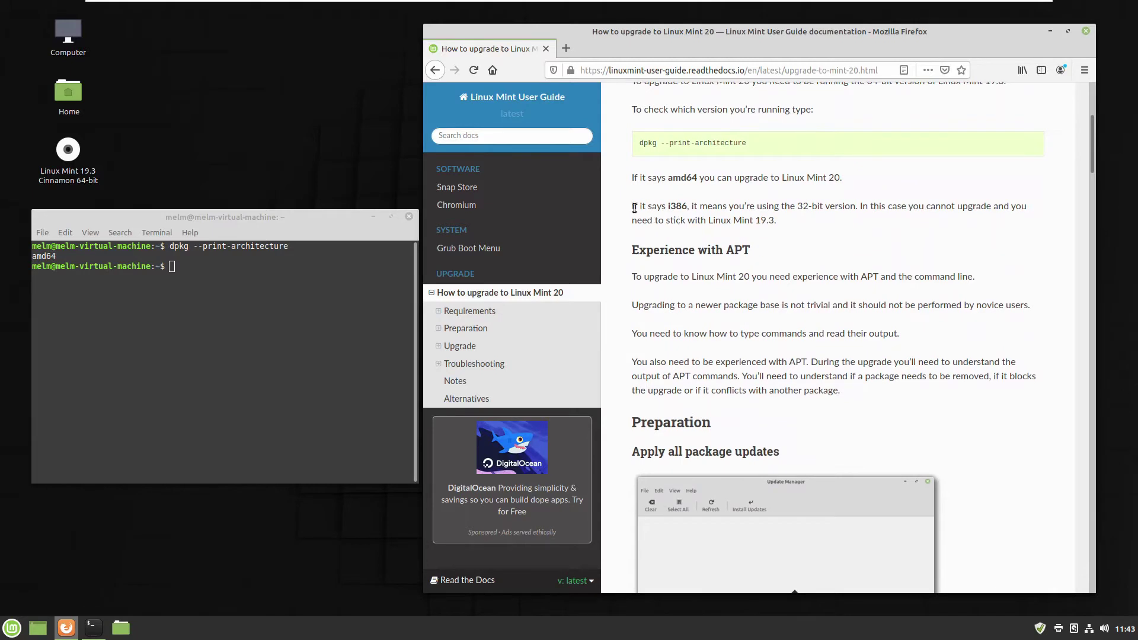
drag(633, 208, 1002, 210)
scroll(893, 254, down, 10)
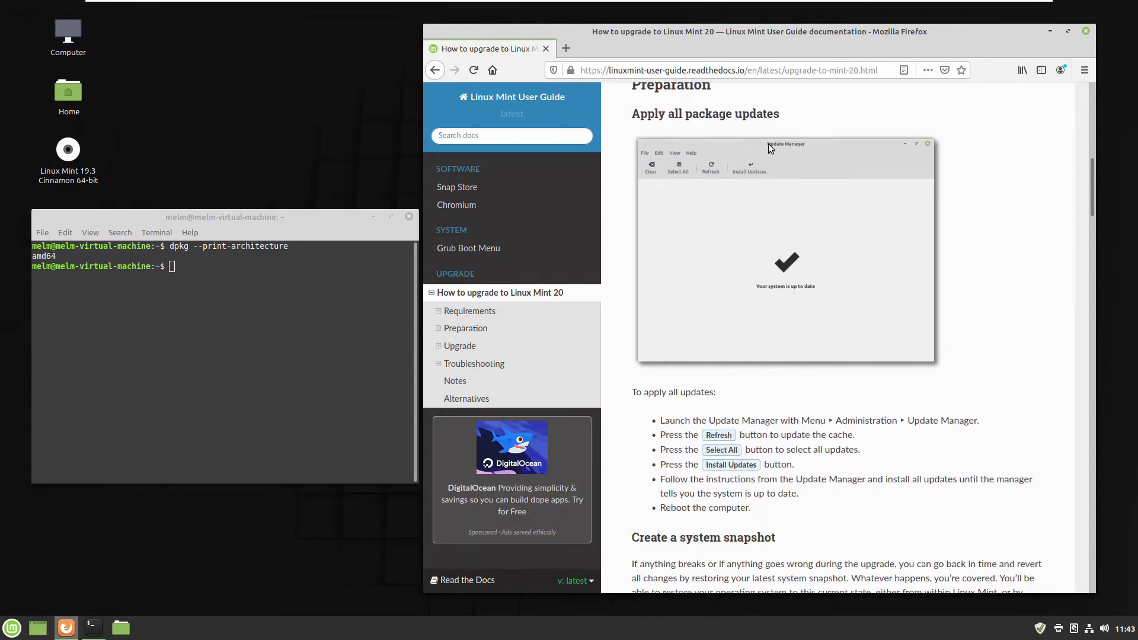
scroll(768, 144, down, 2)
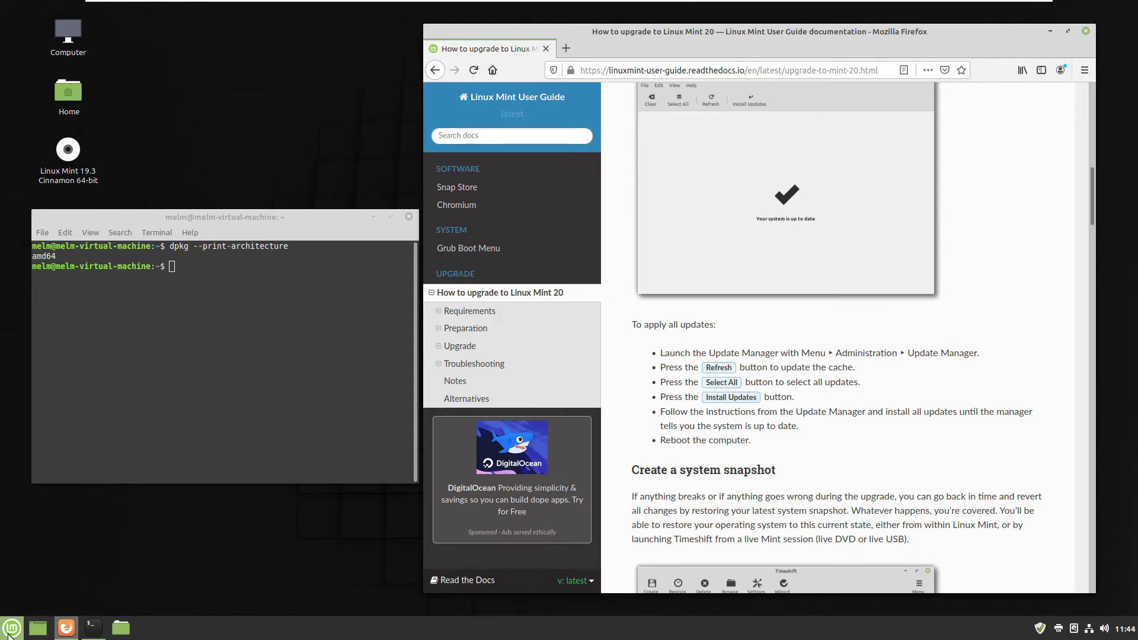
Step: Refresh Update Manager's cache, confirm it's up to date, close it, and scroll to 'Create a system snapshot'
click(12, 628)
mouse_move(123, 467)
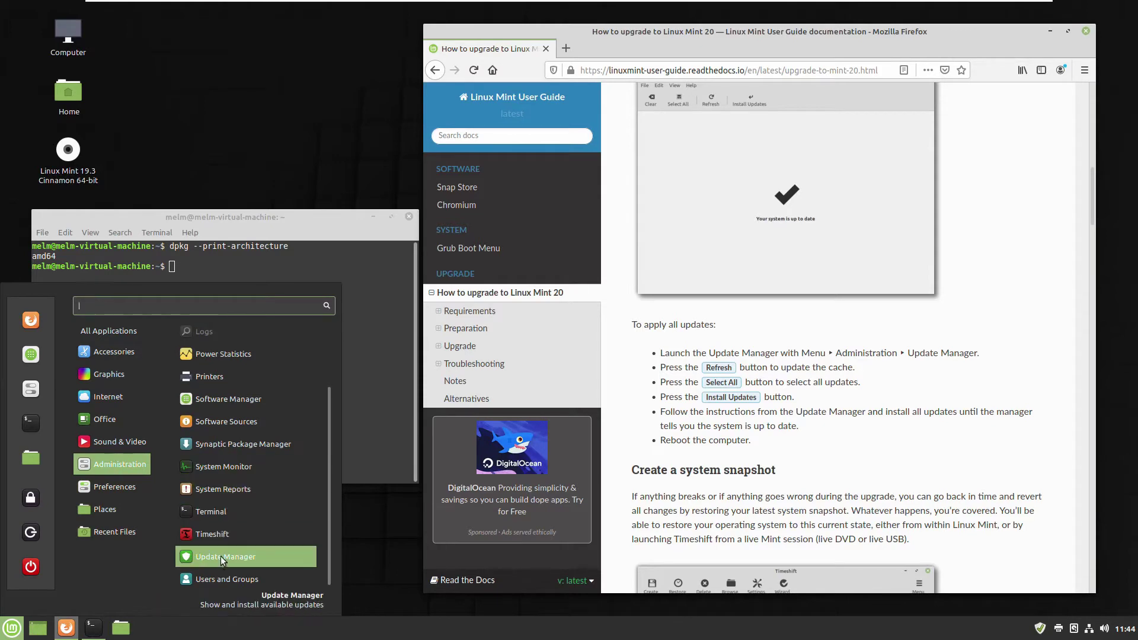
click(225, 558)
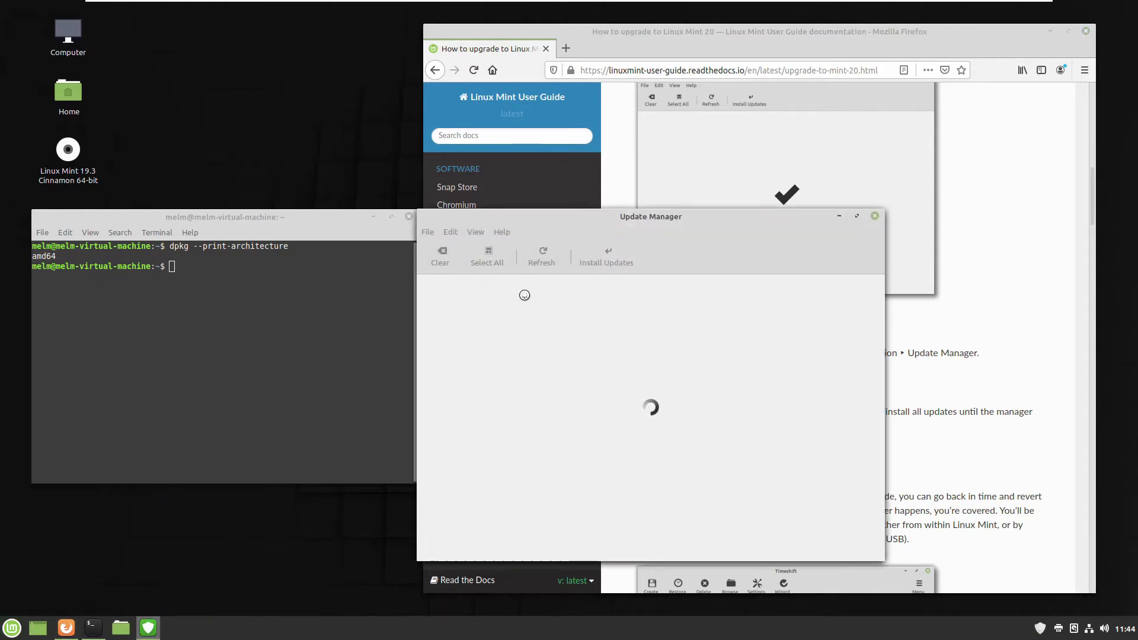
click(548, 263)
click(874, 216)
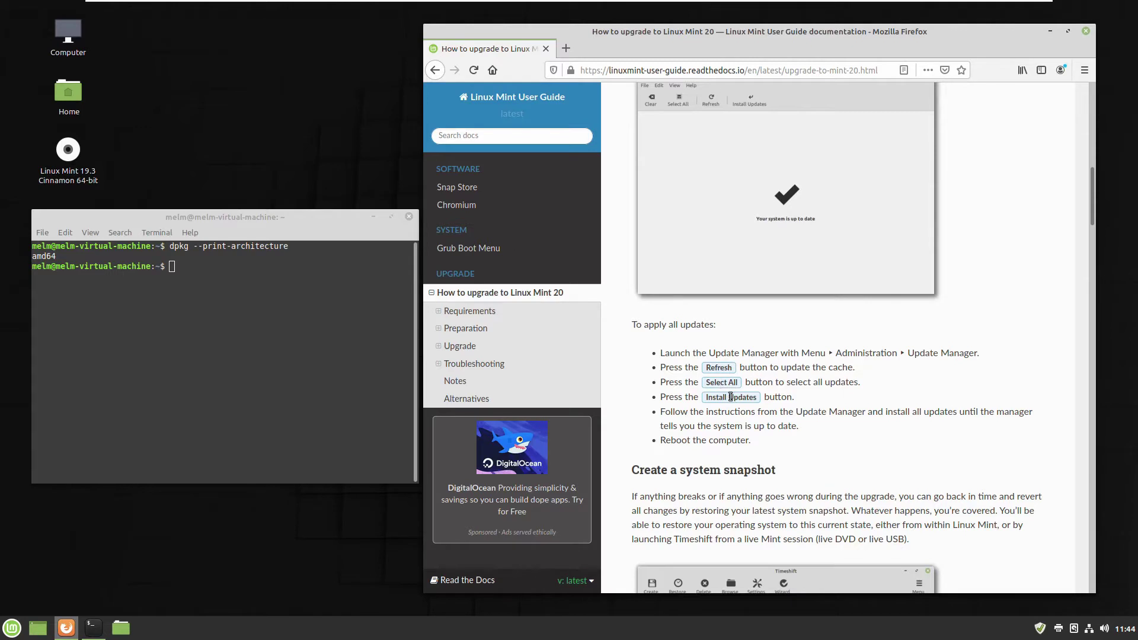
scroll(737, 408, down, 3)
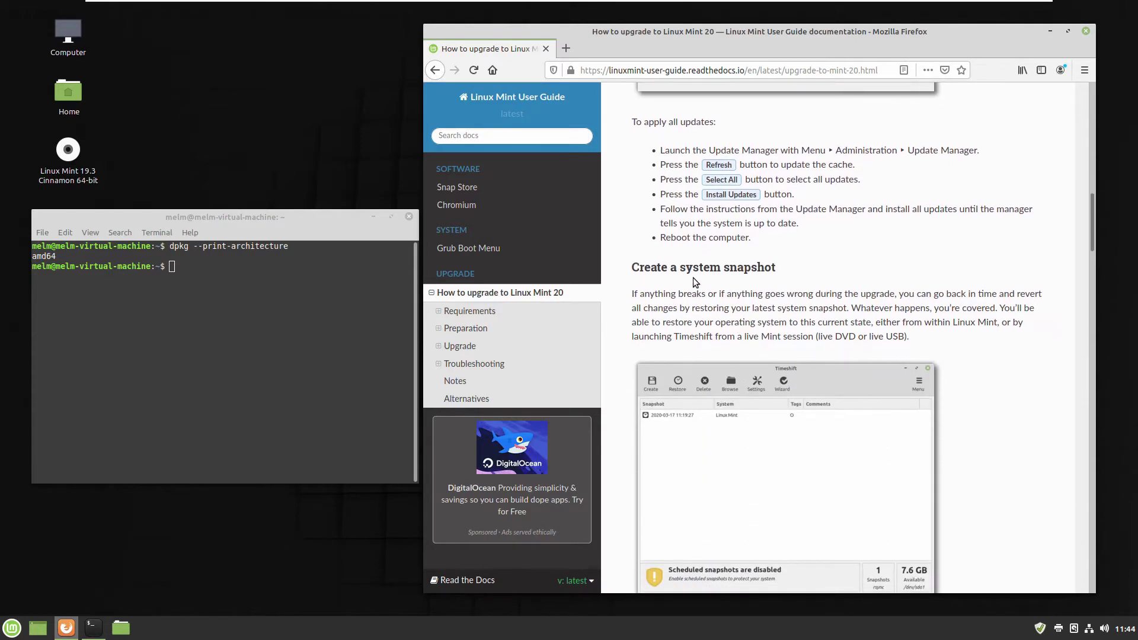
Step: Browse the Administration menu, then scroll the guide to the 'Purge PPAs and 3rd party repositories' section
scroll(788, 282, down, 4)
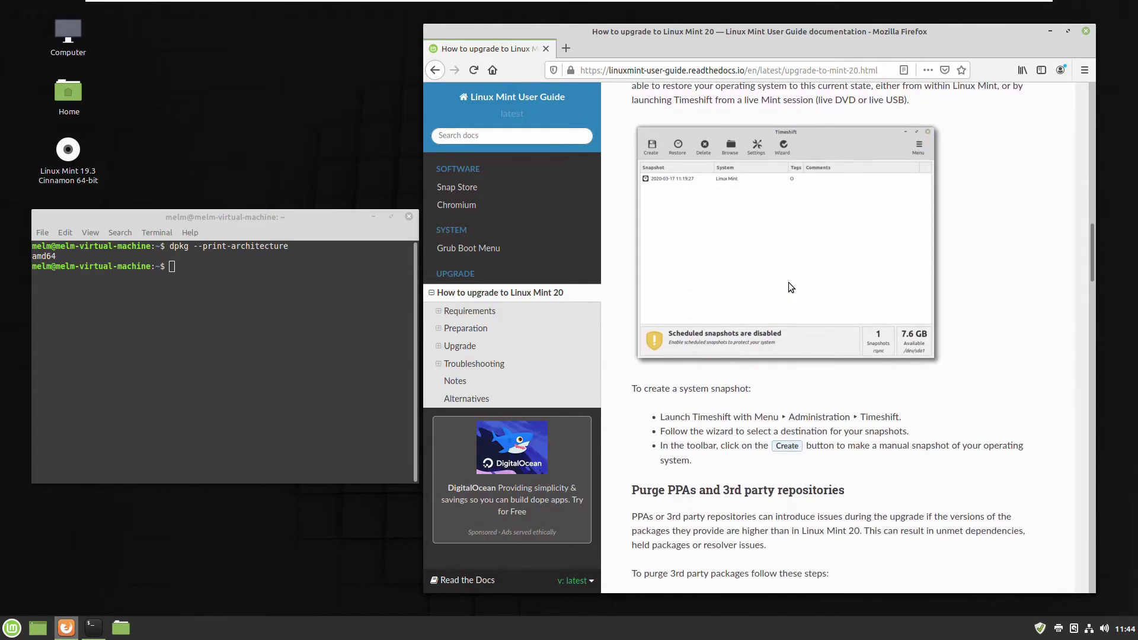
click(11, 628)
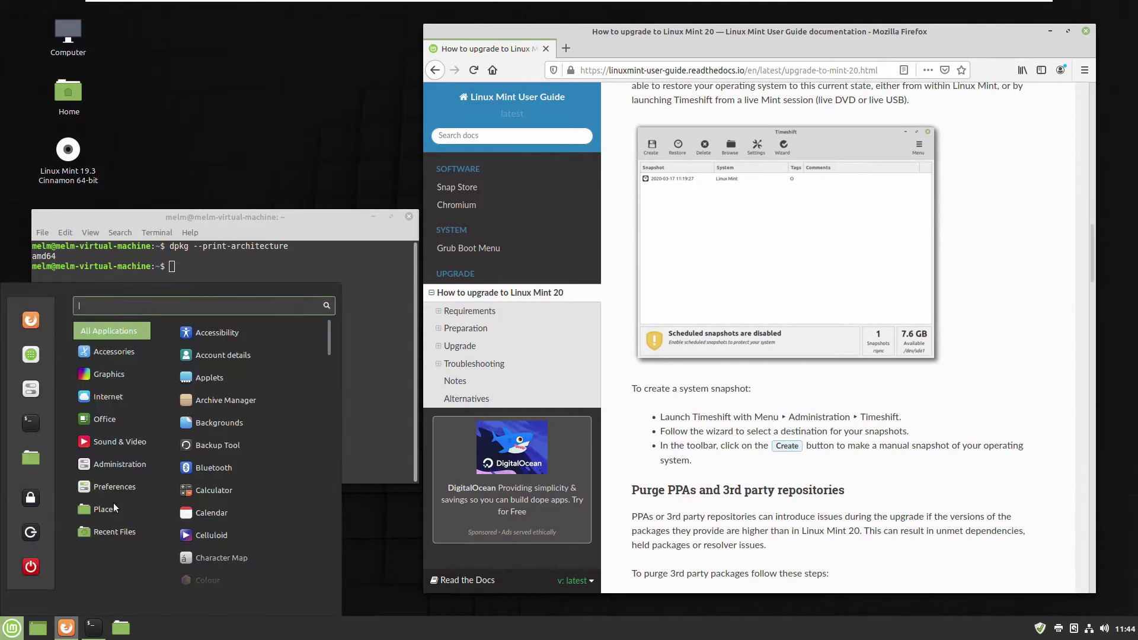
mouse_move(123, 467)
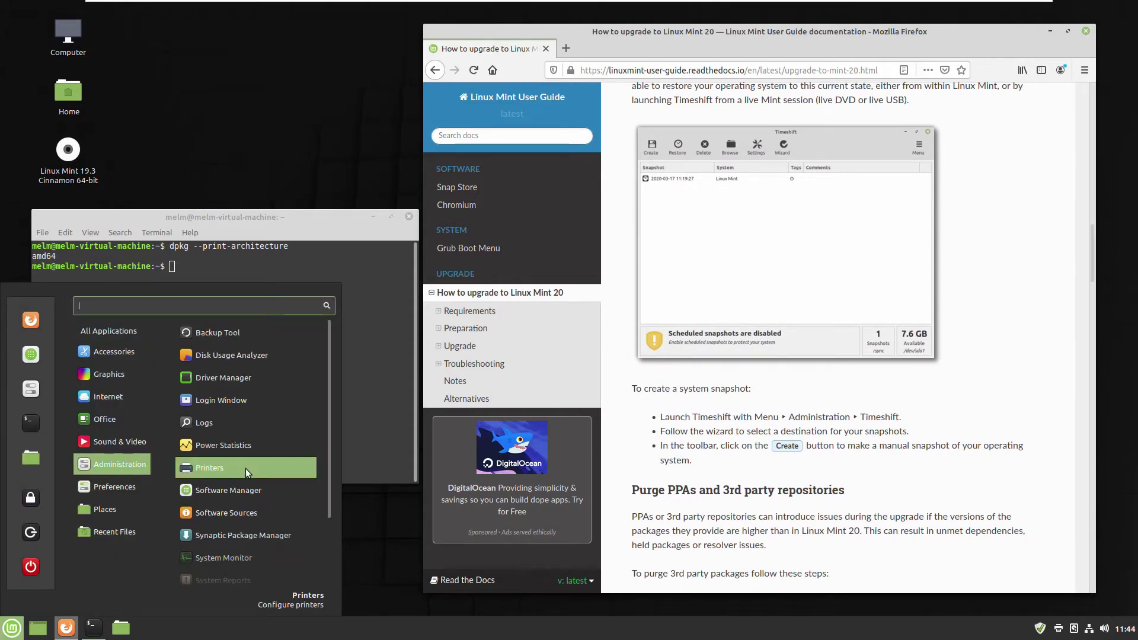
scroll(245, 469, down, 2)
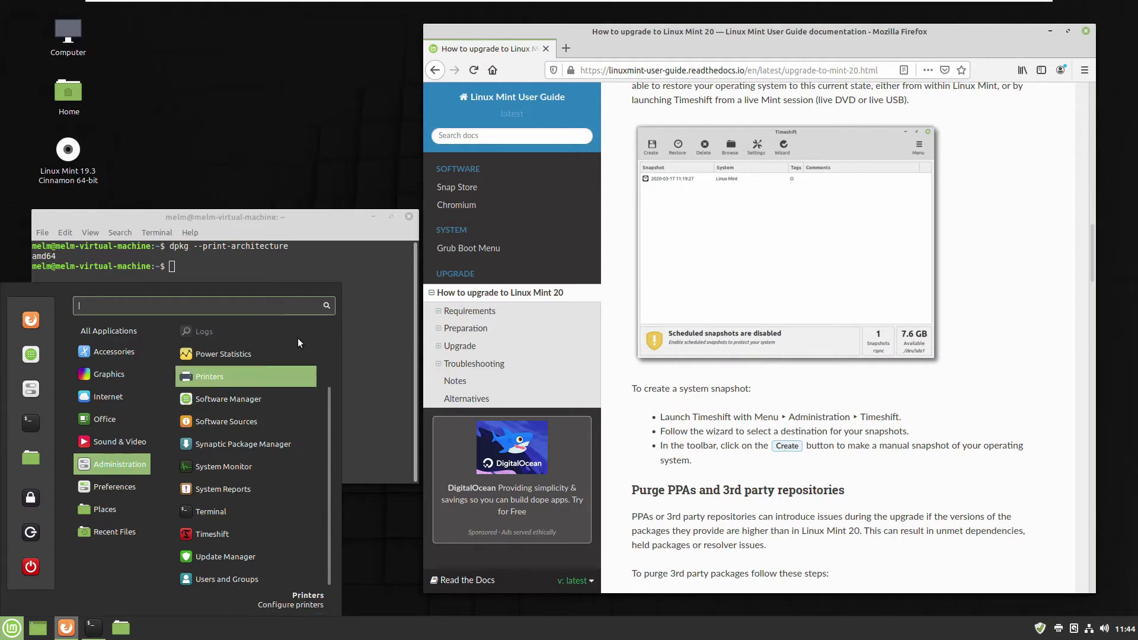
click(950, 424)
scroll(908, 421, down, 5)
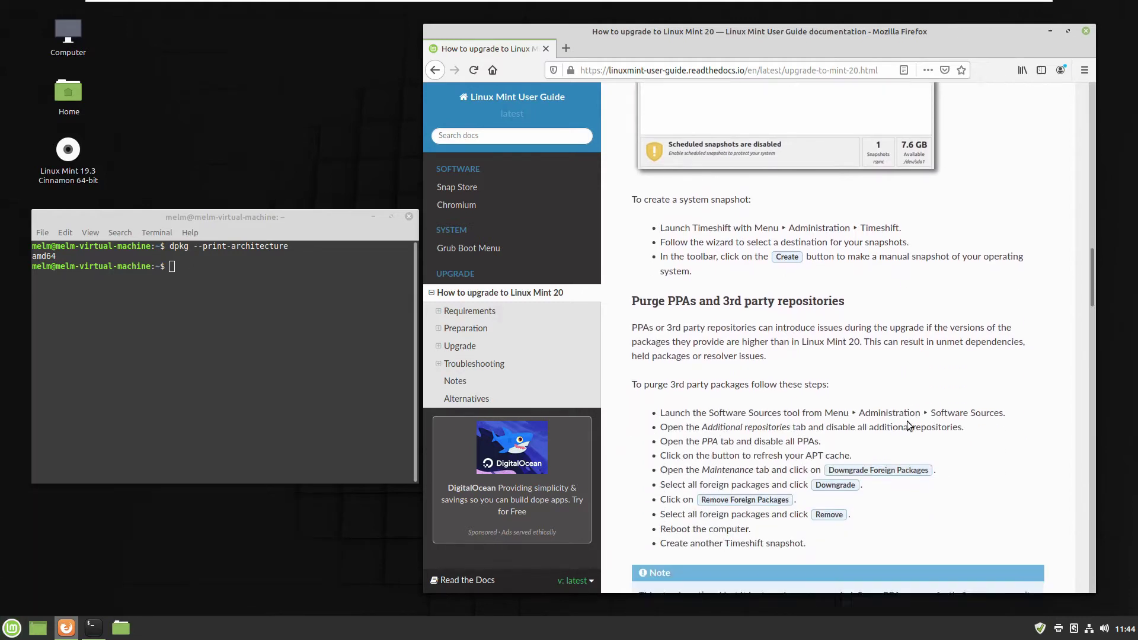
scroll(907, 421, down, 3)
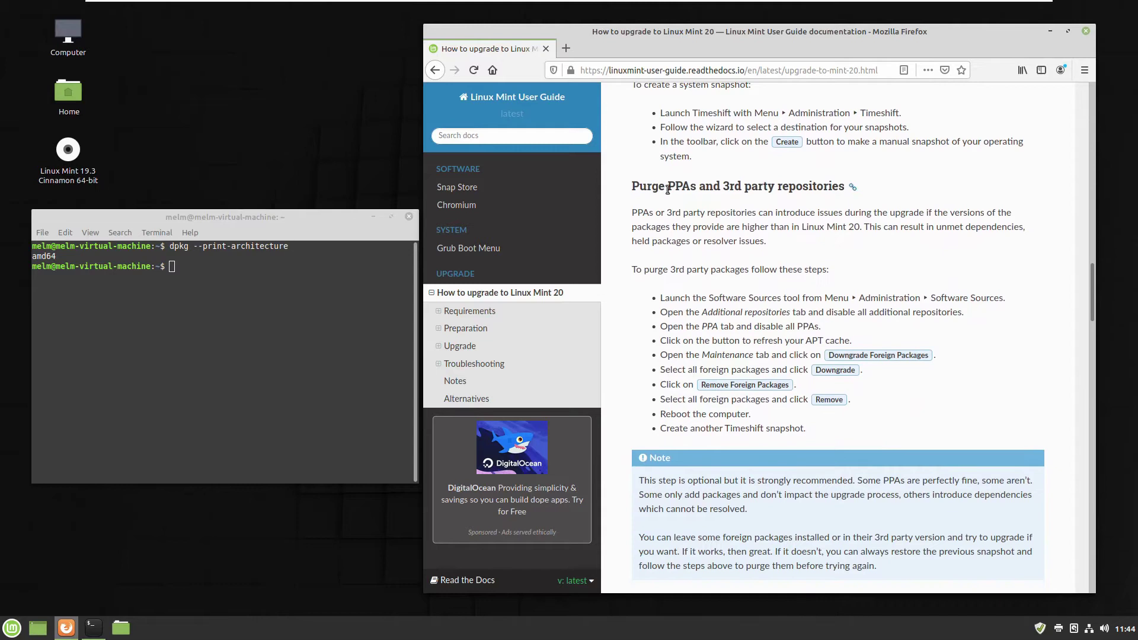
drag(637, 186, 847, 188)
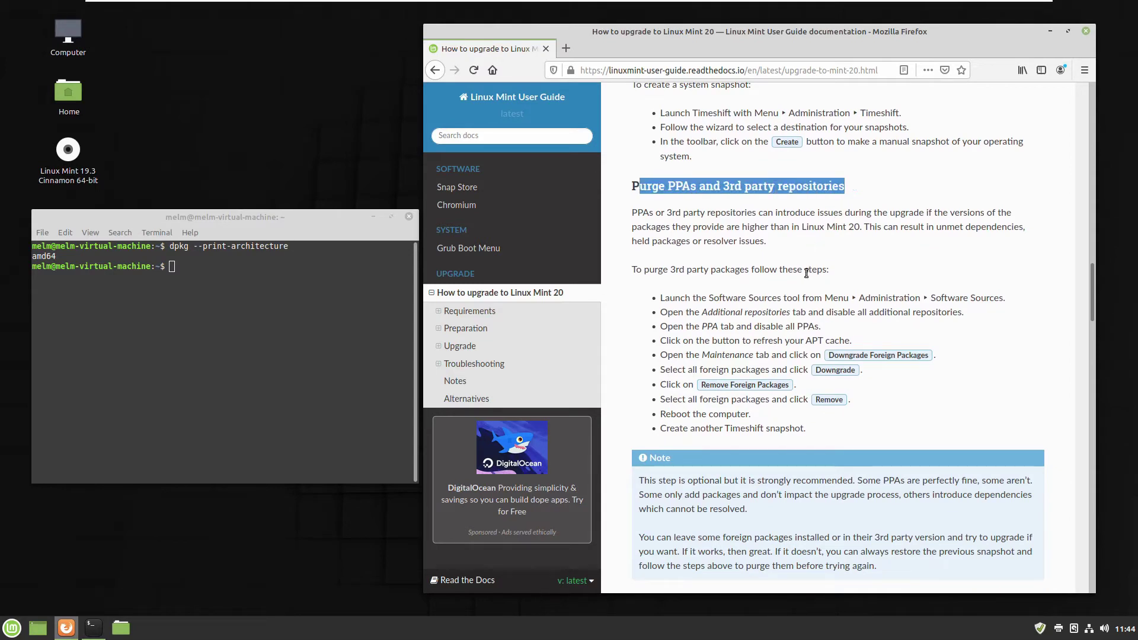
scroll(795, 297, down, 1)
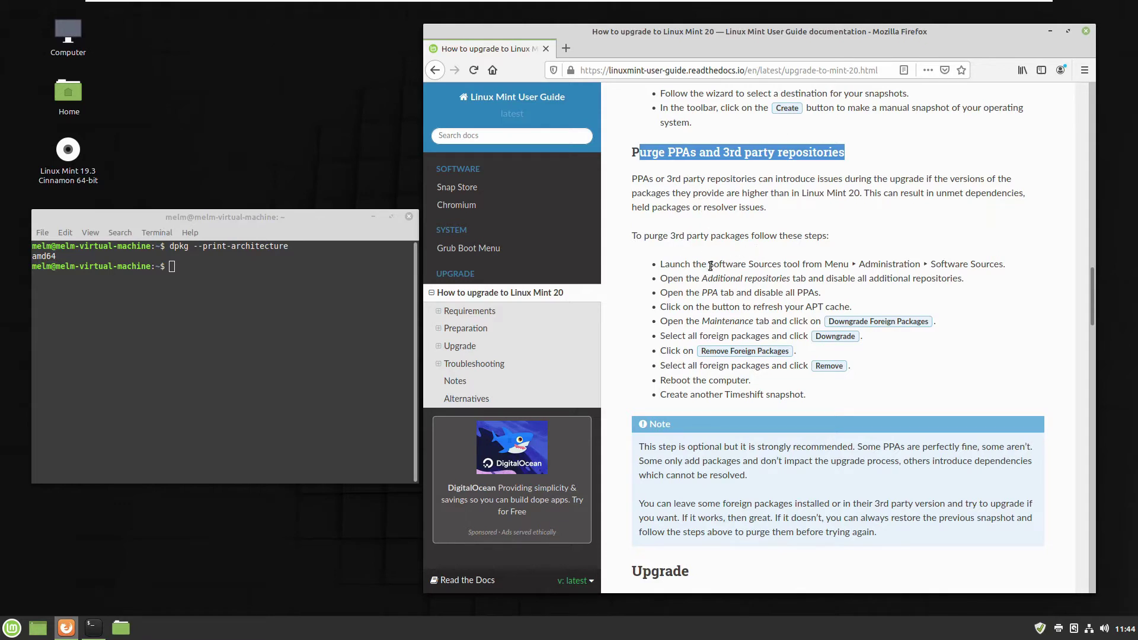
Step: Launch Software Sources from Administration and authenticate with the account password
drag(710, 265, 1004, 262)
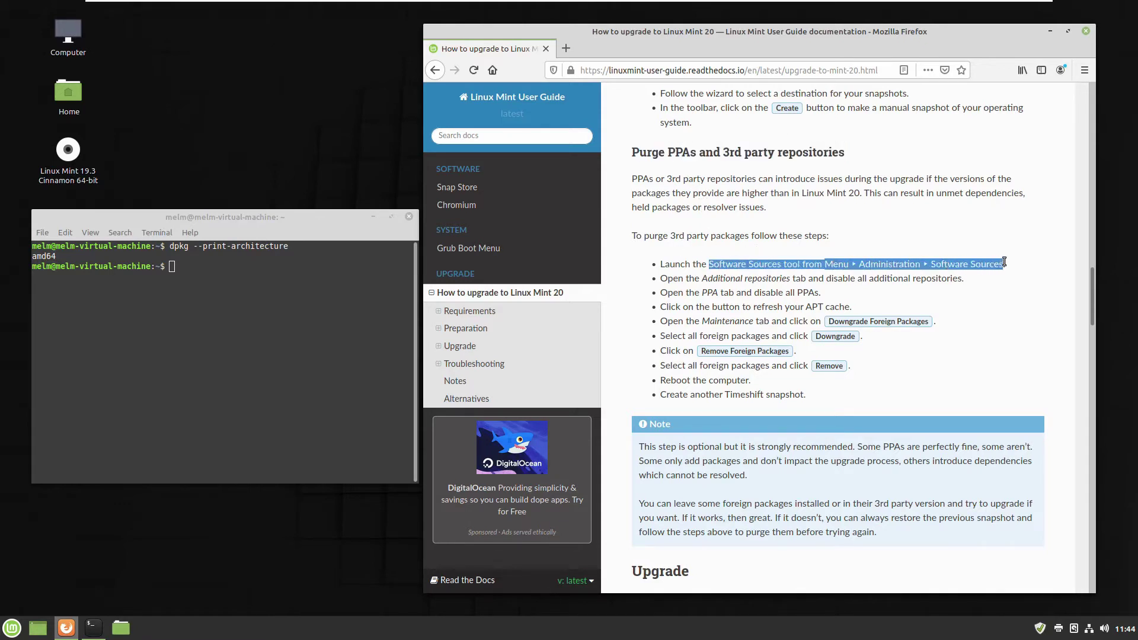
click(12, 627)
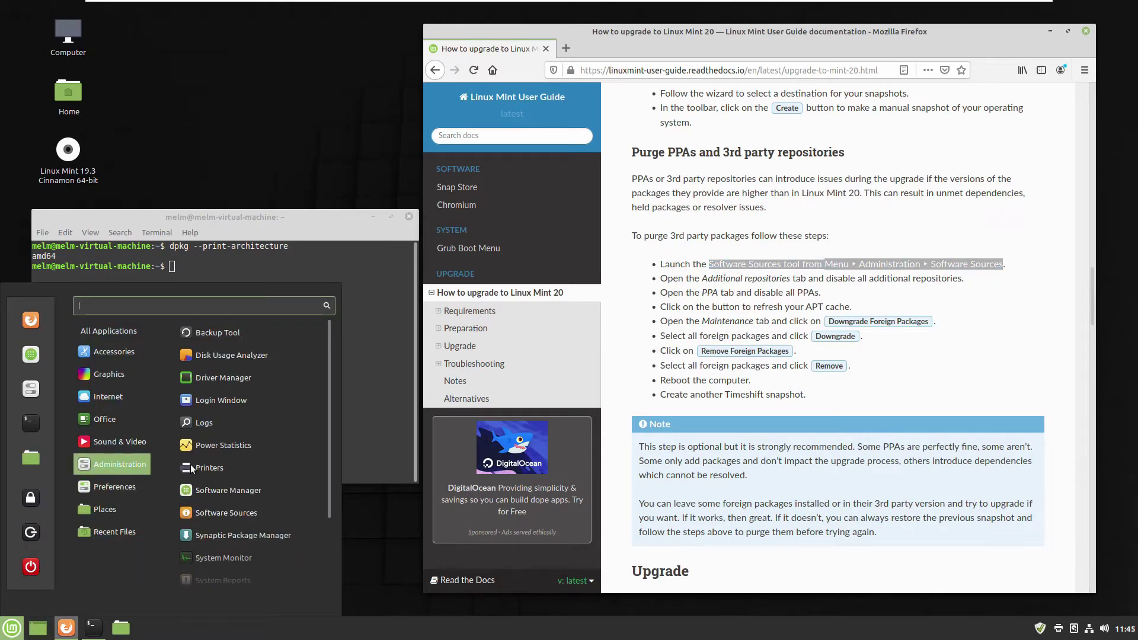
scroll(202, 472, down, 1)
click(260, 471)
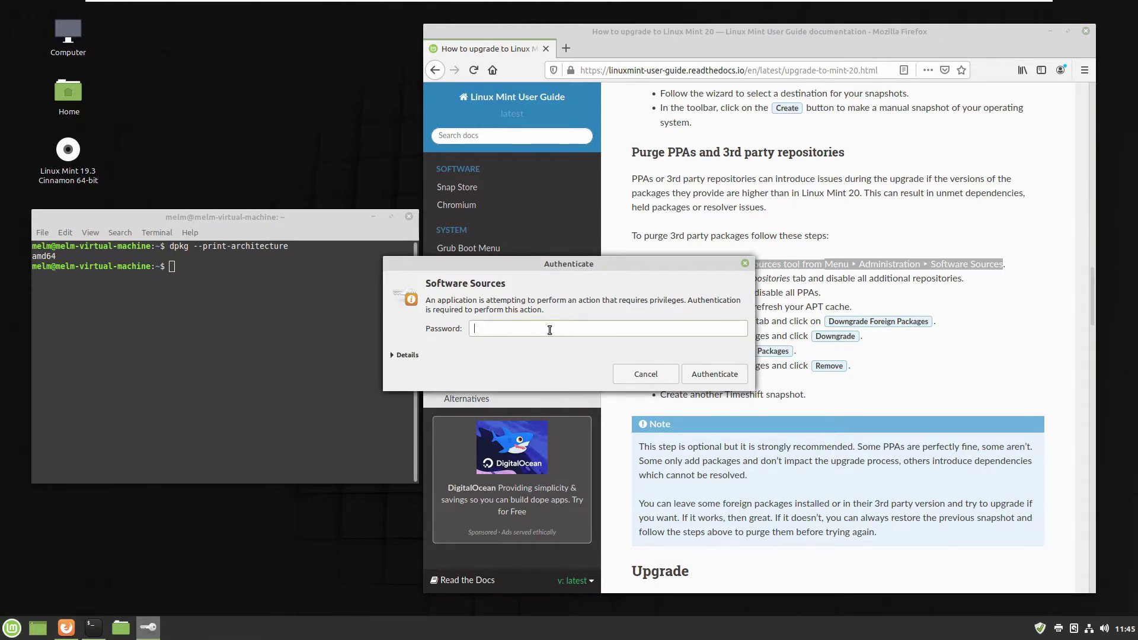
text(•••••)
key(Return)
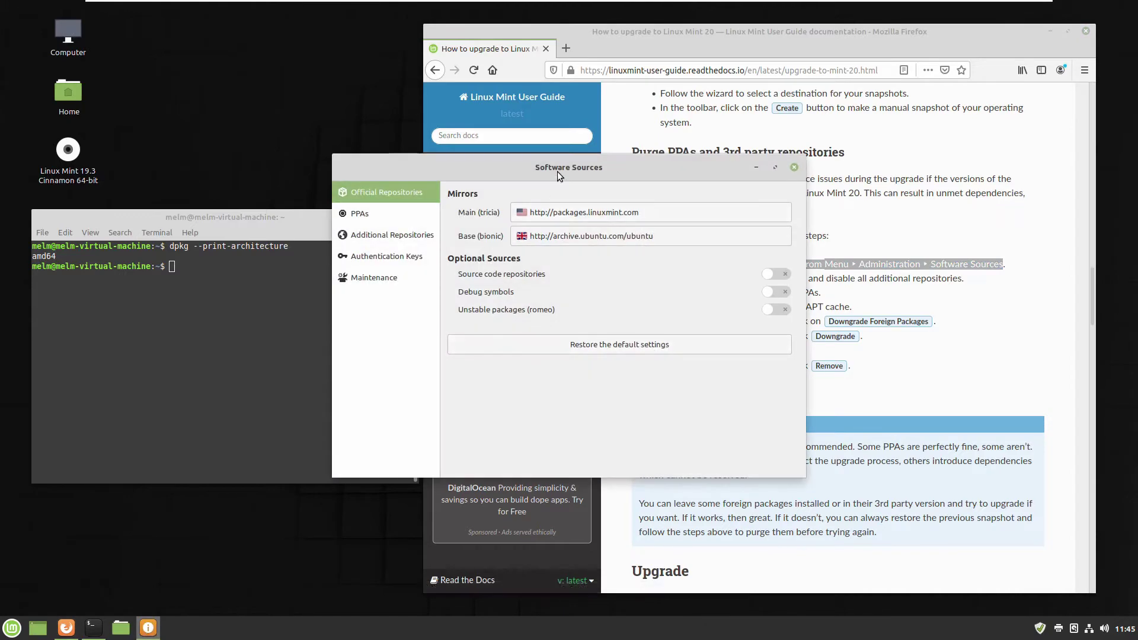
Step: Move Software Sources aside and review its PPAs and Additional repositories lists
drag(558, 172, 310, 223)
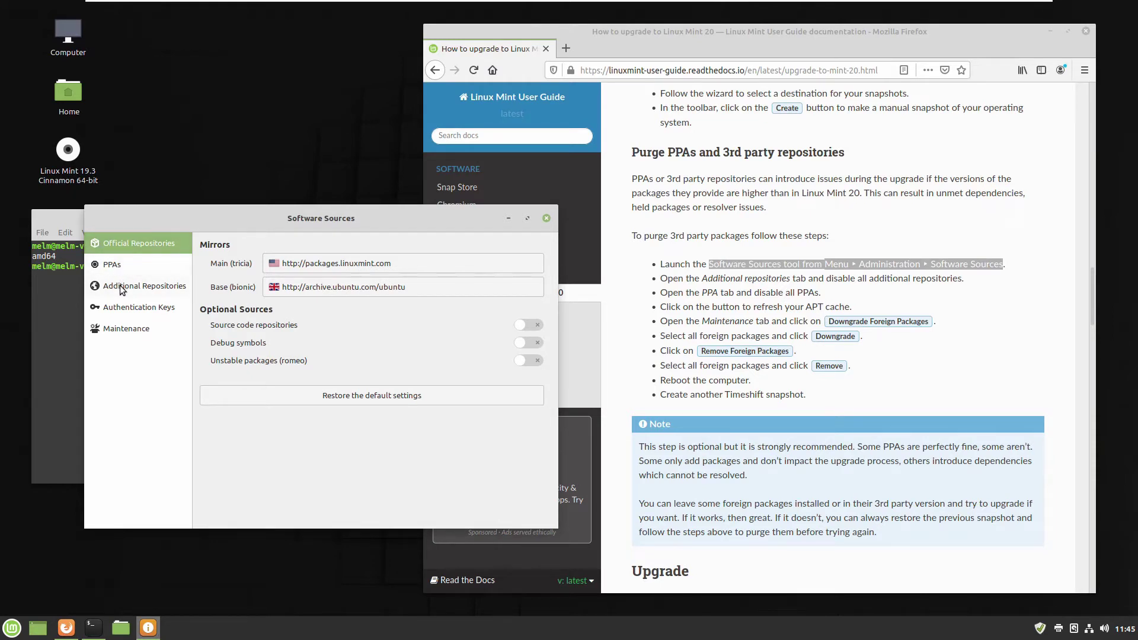
click(115, 265)
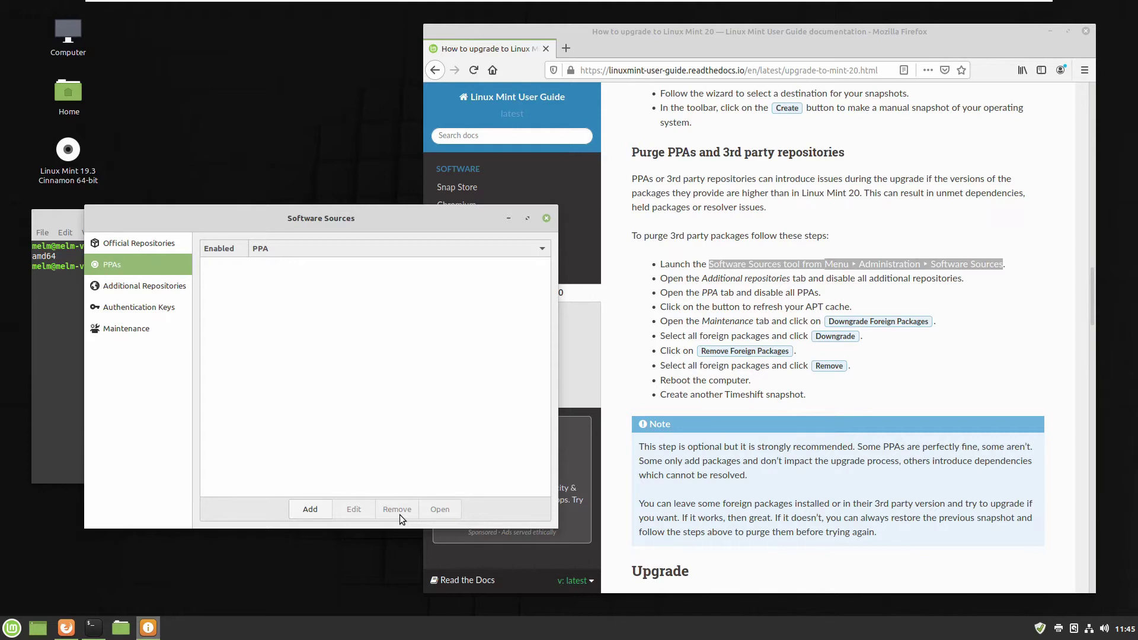
click(136, 287)
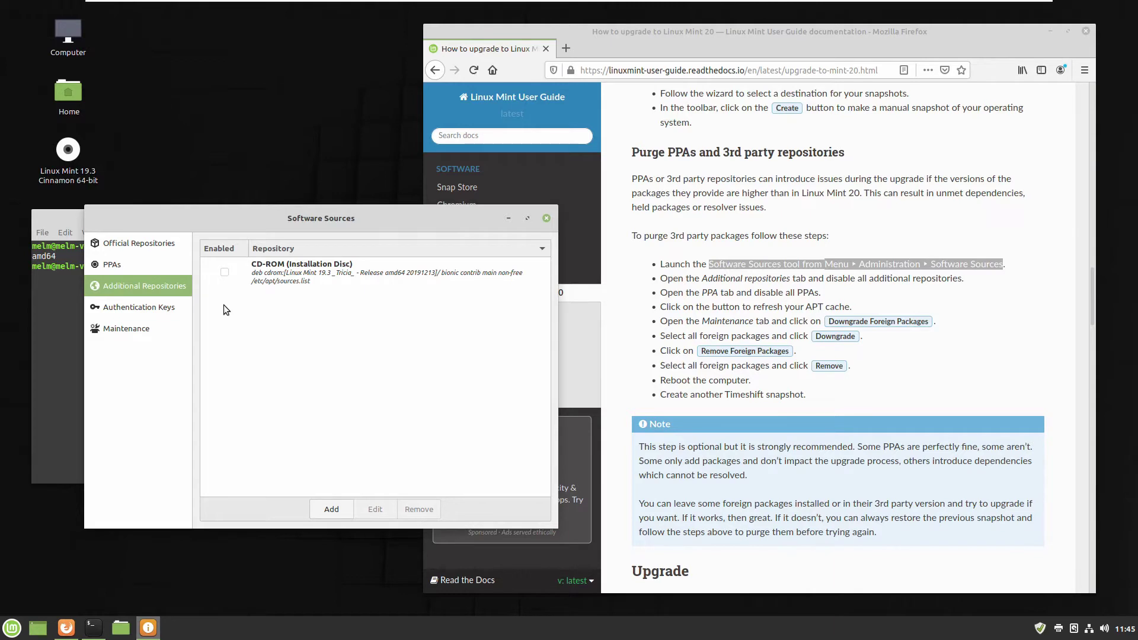
Step: Remove the CD-ROM installation disc repository, refresh the package cache, and switch to Maintenance
click(225, 273)
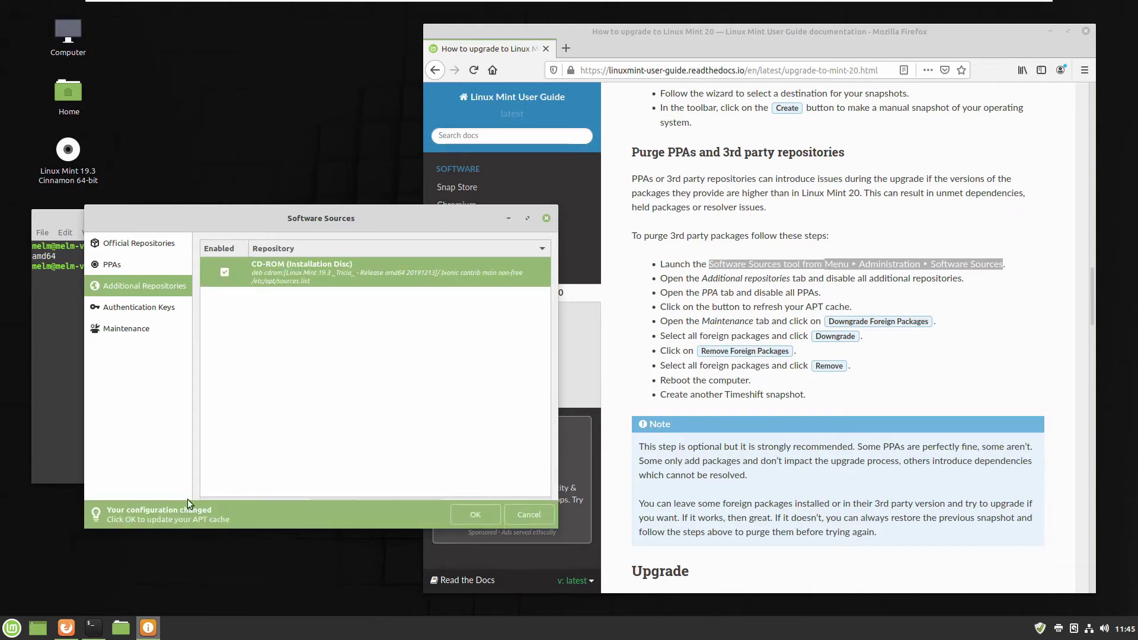
click(498, 517)
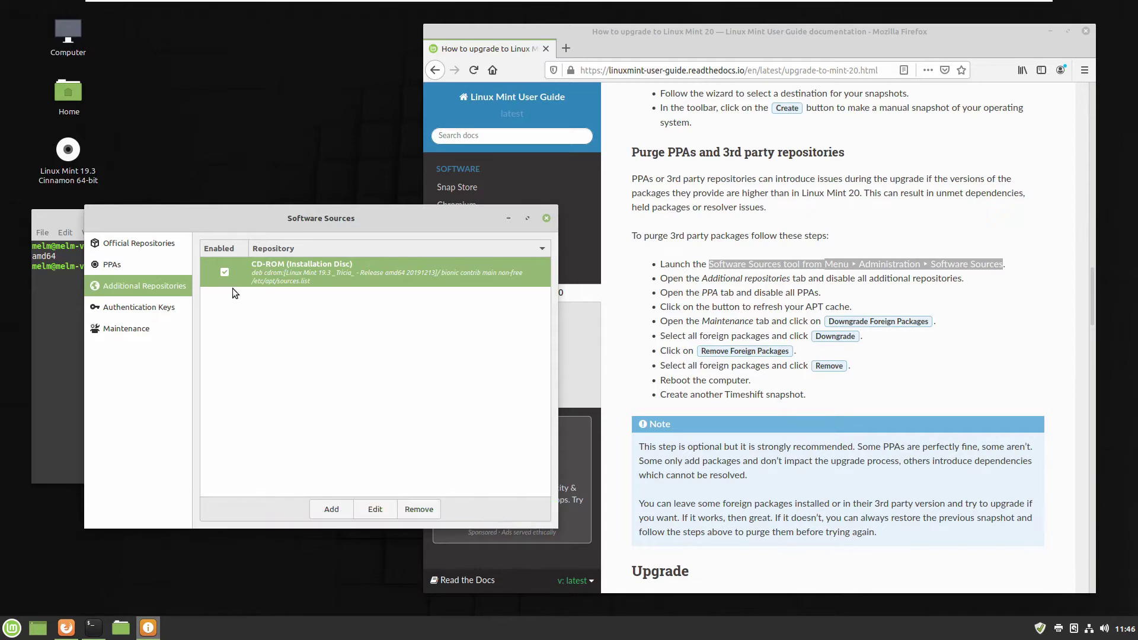
click(410, 507)
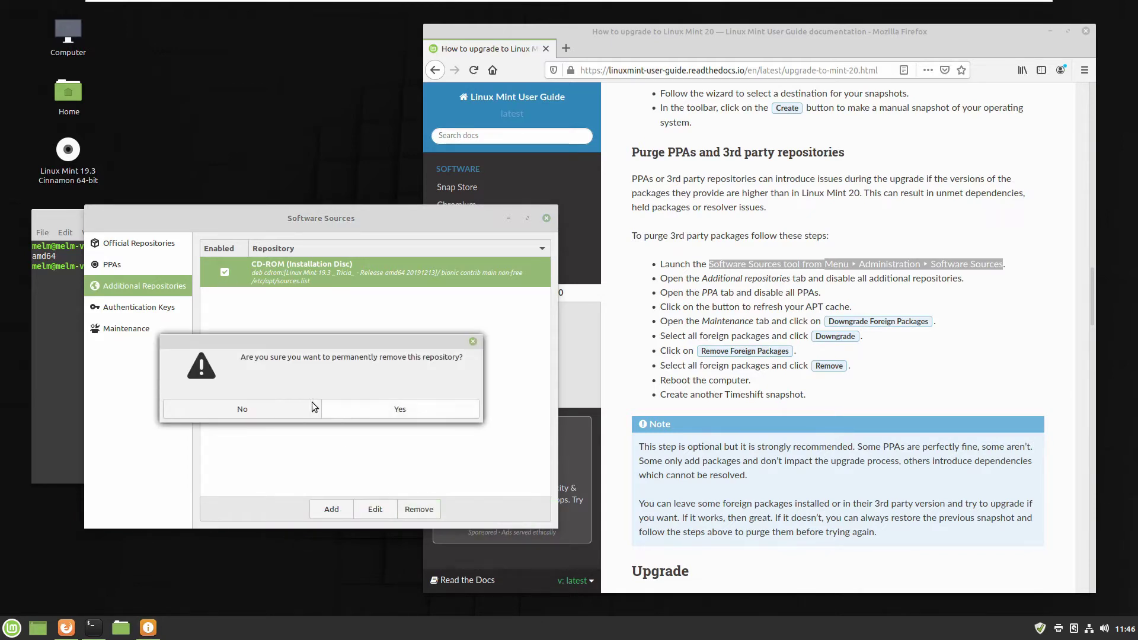
click(394, 410)
click(475, 515)
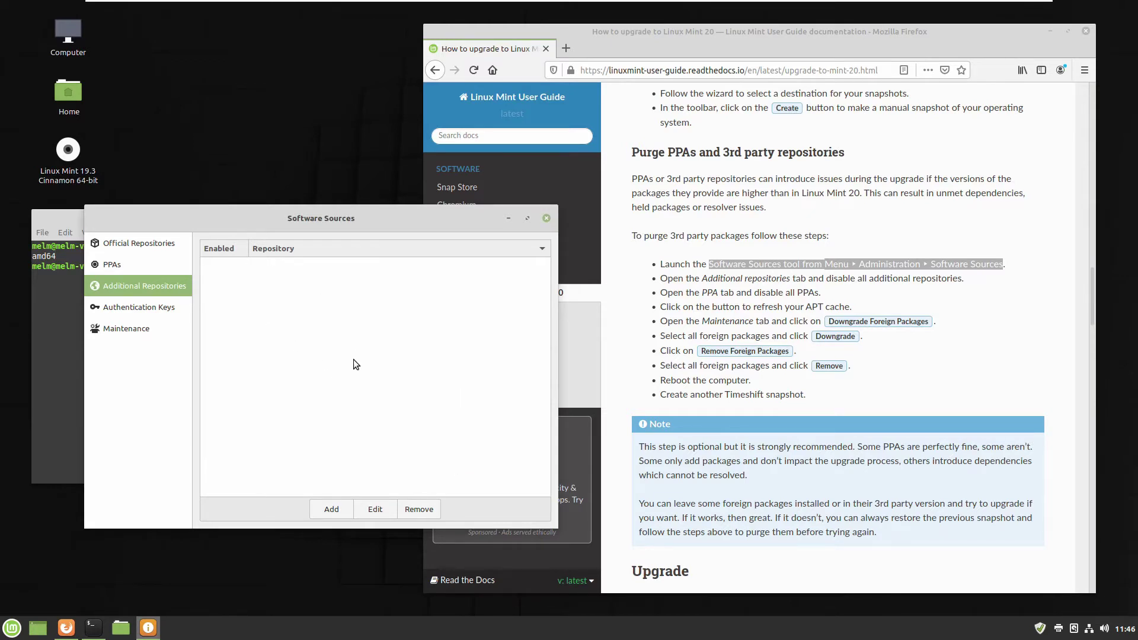
key(Down)
key(Down)
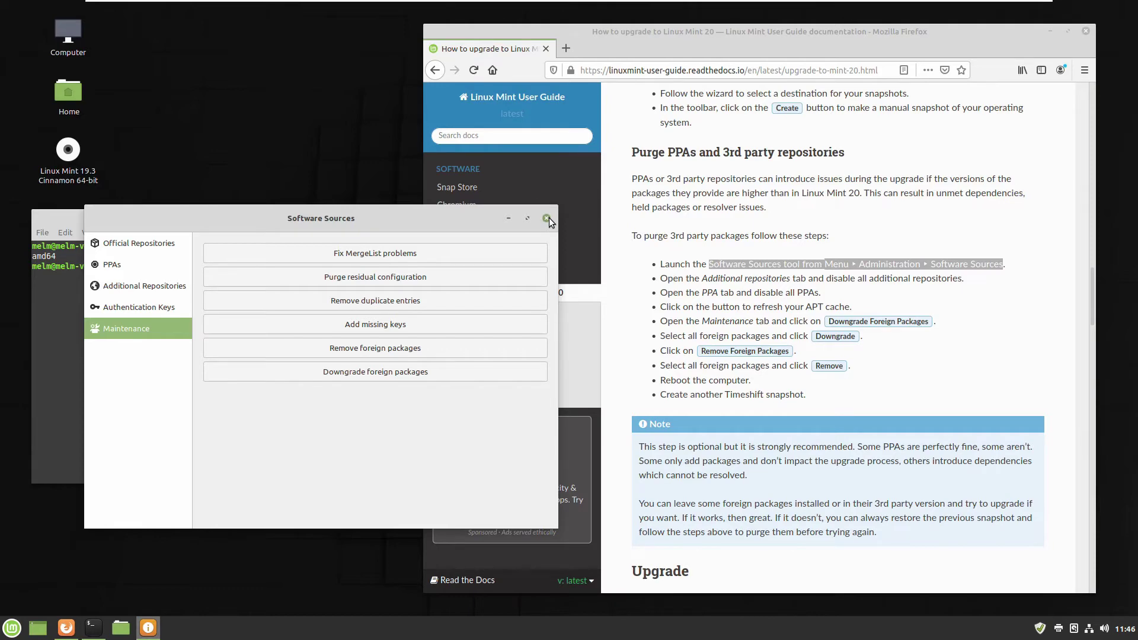
Step: Close Software Sources and copy 'apt install mintupgrade' from the guide
click(548, 218)
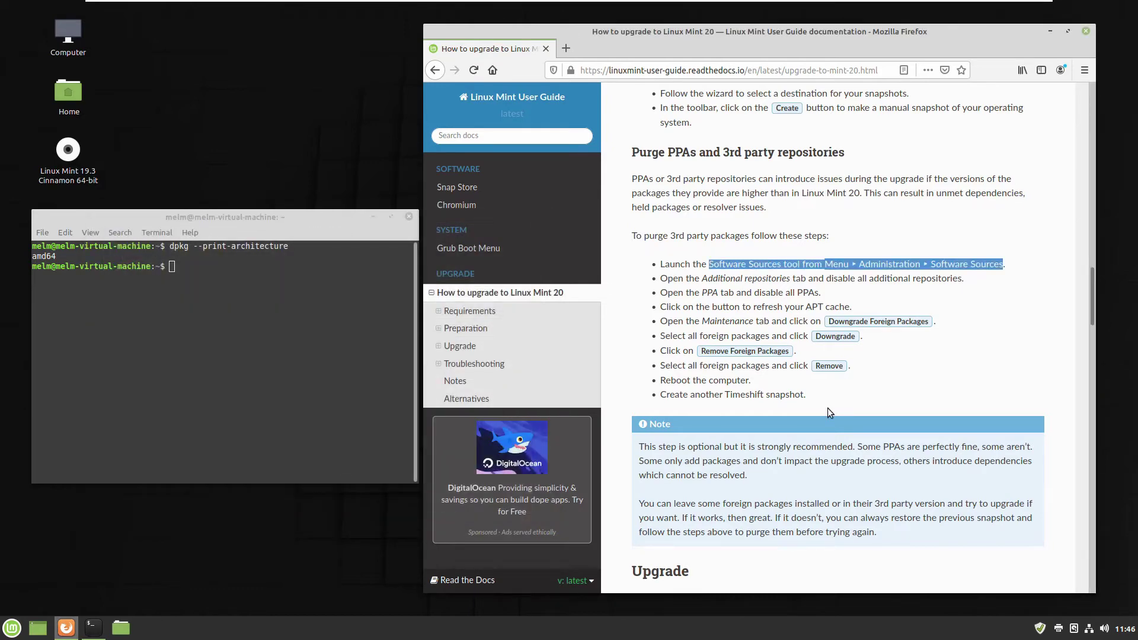
scroll(828, 408, down, 10)
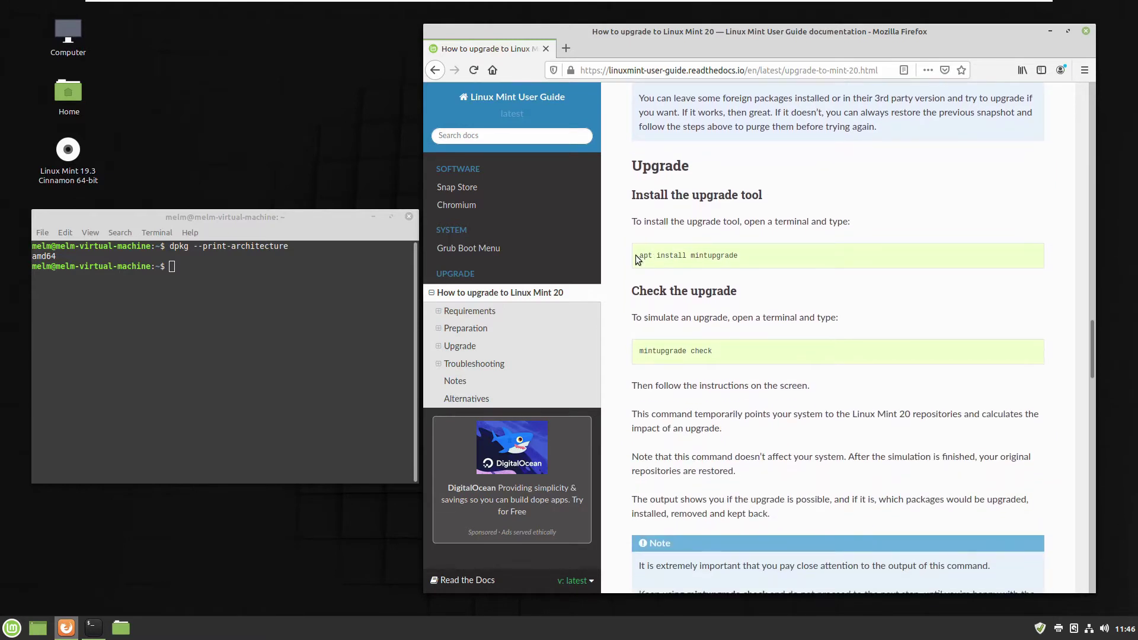
drag(641, 256, 734, 260)
key(ctrl+c)
right_click(731, 256)
click(732, 268)
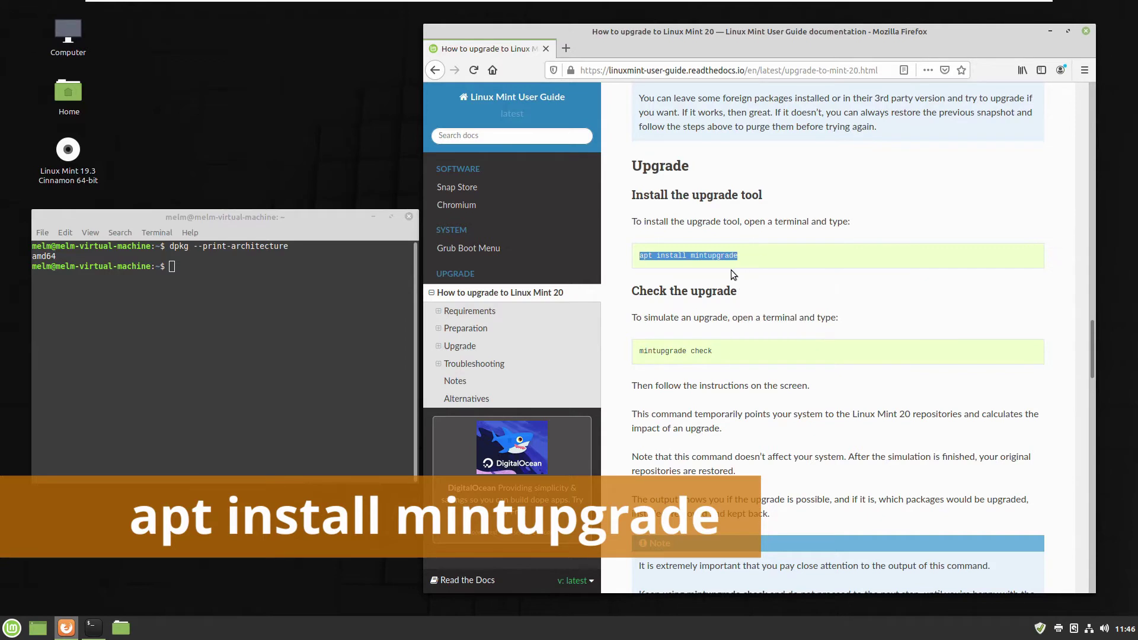
Step: Run the mintupgrade install in Terminal, entering the sudo password and confirming with y
click(249, 277)
right_click(248, 276)
click(272, 350)
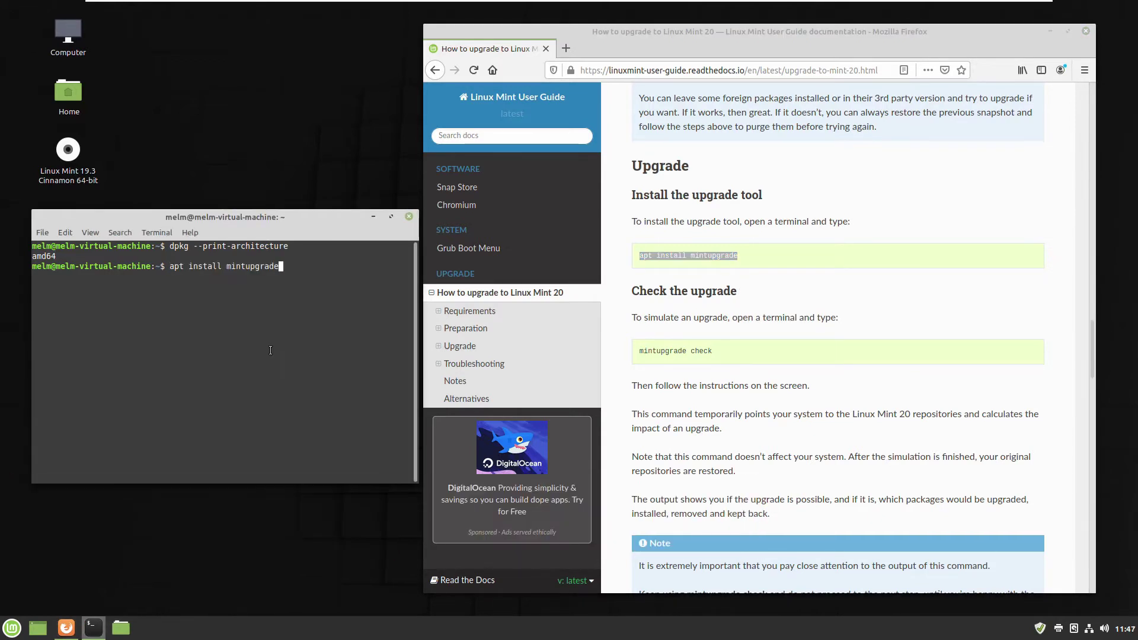
key(Return)
text(********)
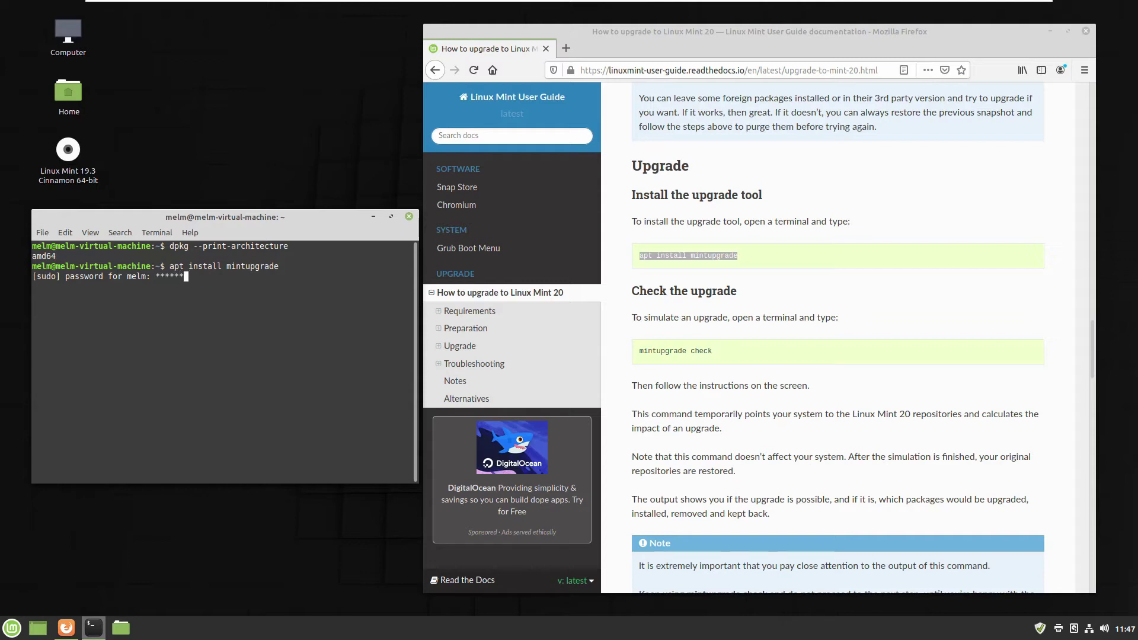
key(Return)
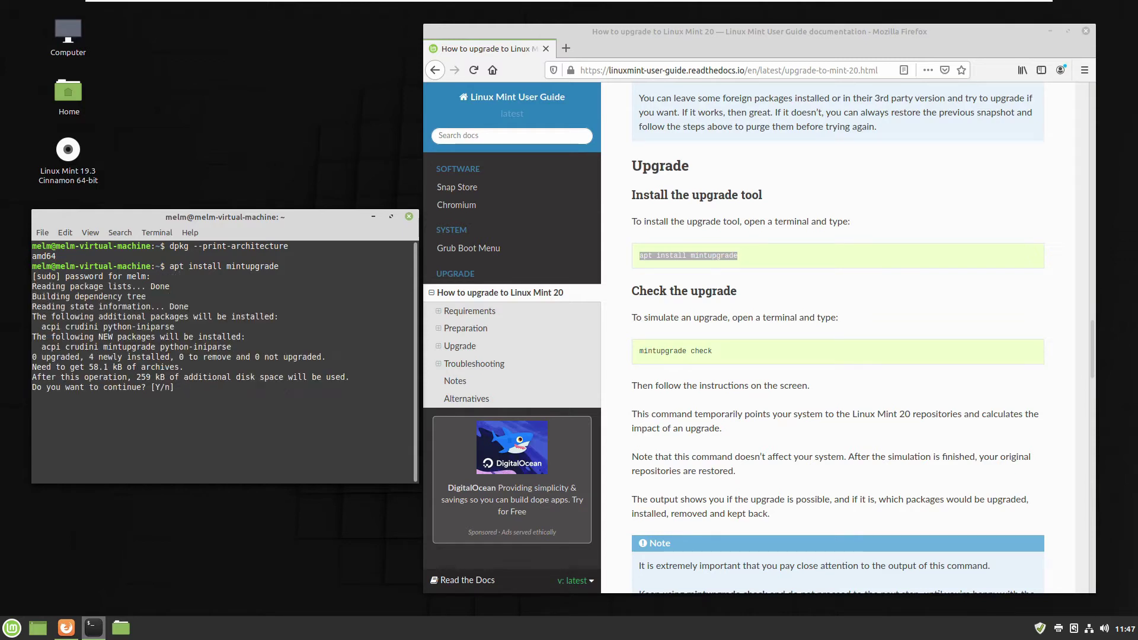
text(y)
key(Return)
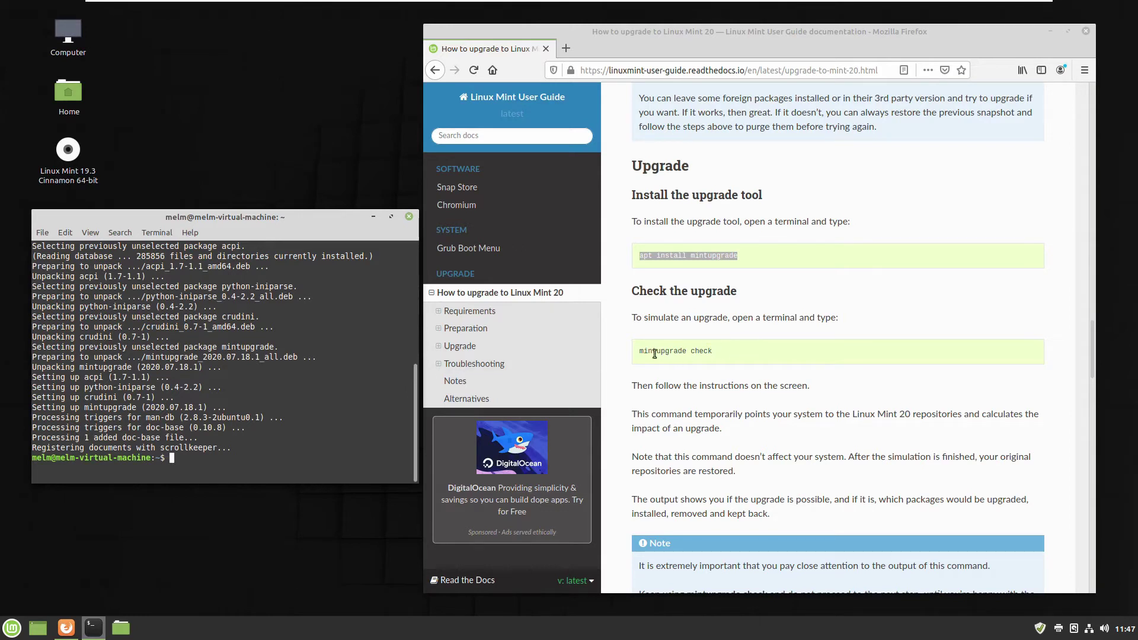
Step: Run 'mintupgrade check' in Terminal, answer y, and note the error requiring Timeshift snapshots
drag(642, 352, 713, 356)
right_click(713, 359)
click(720, 361)
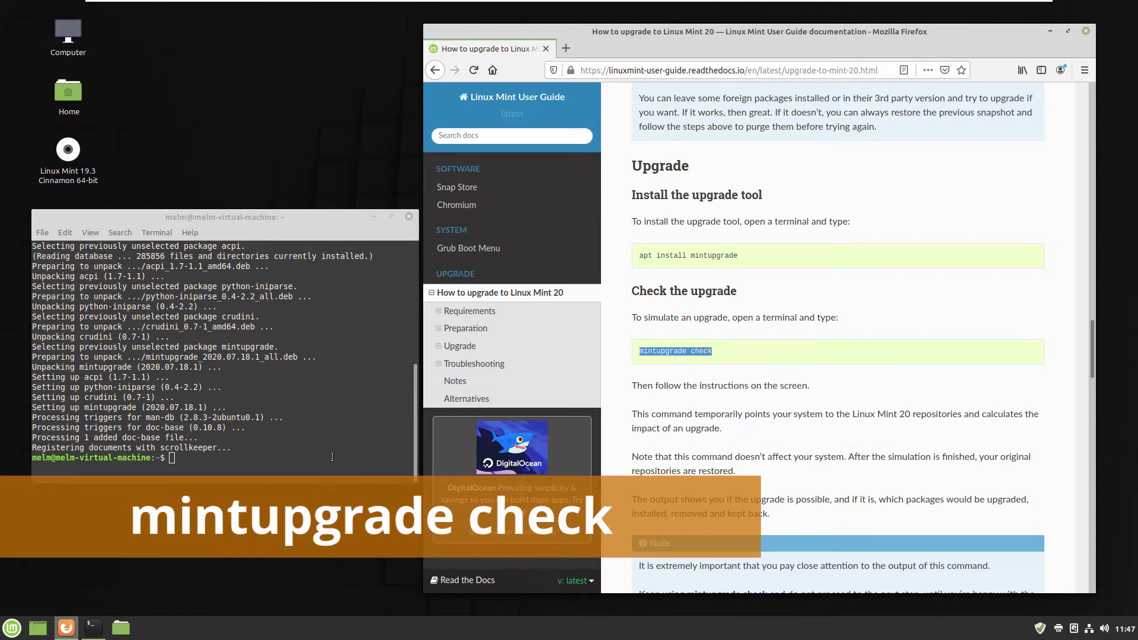
right_click(303, 468)
click(323, 540)
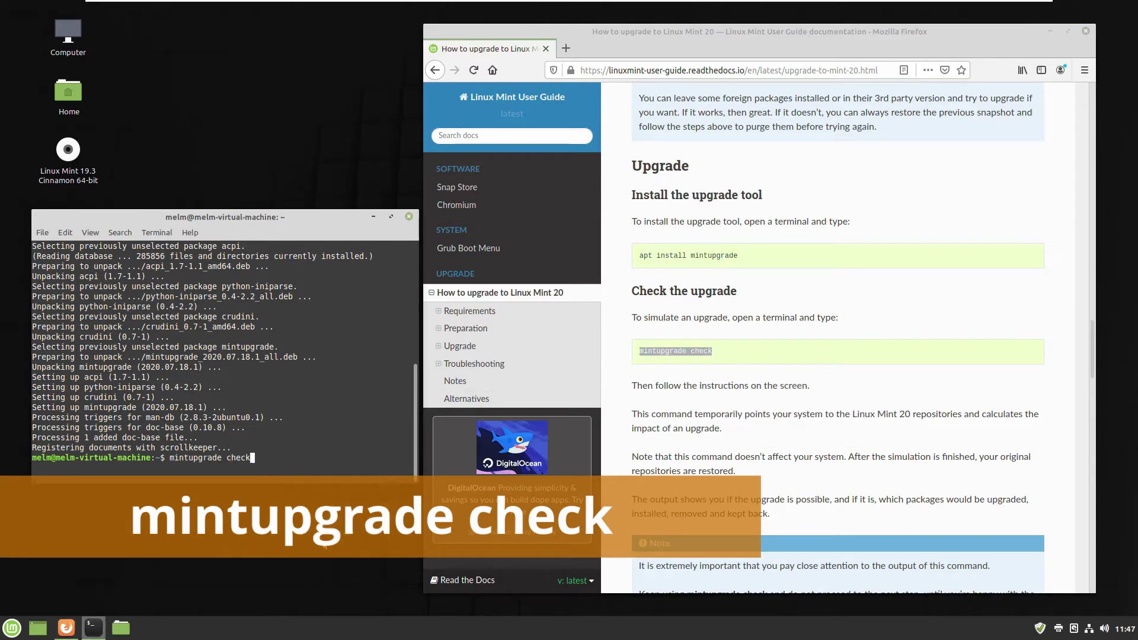
key(Return)
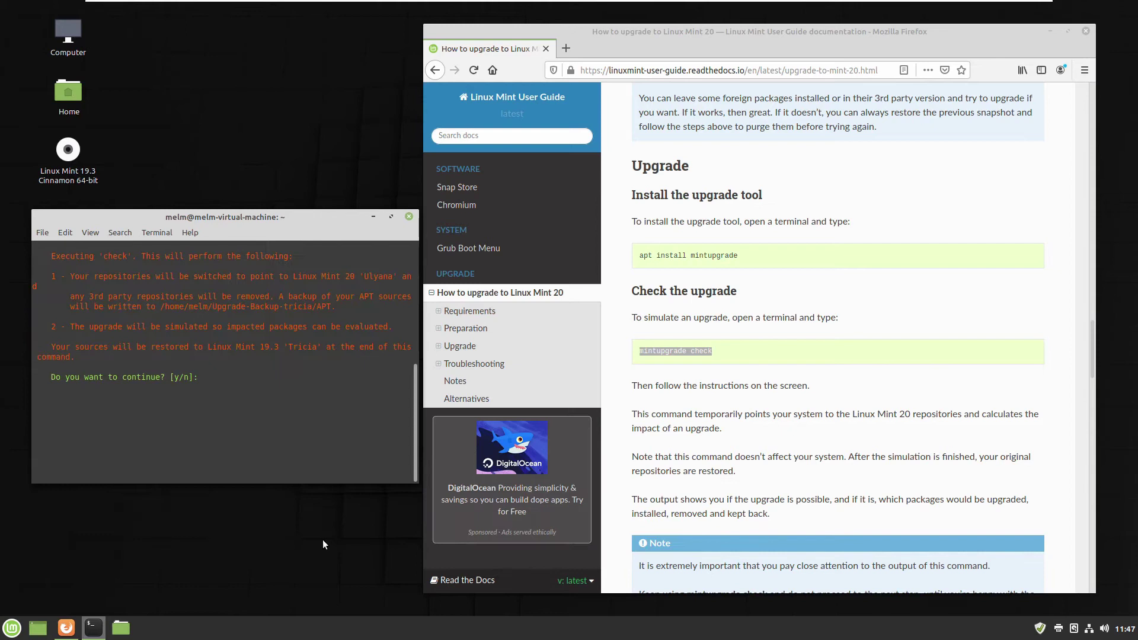
text(y)
key(Return)
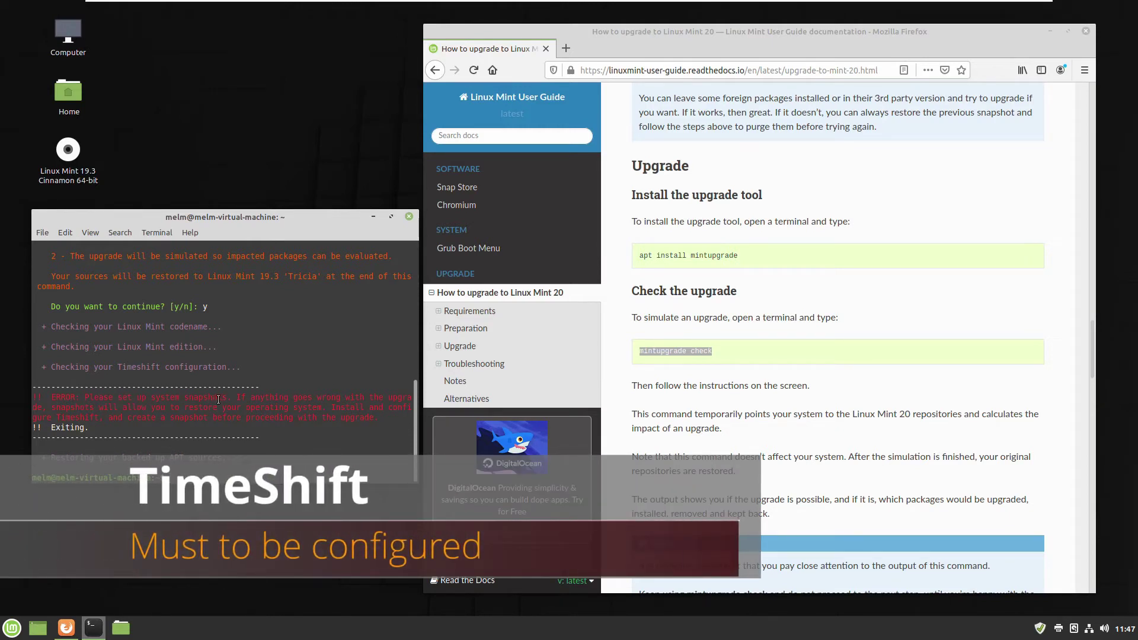
drag(236, 397, 365, 418)
Step: Launch Timeshift from the Administration menu and authenticate with the account password
click(13, 626)
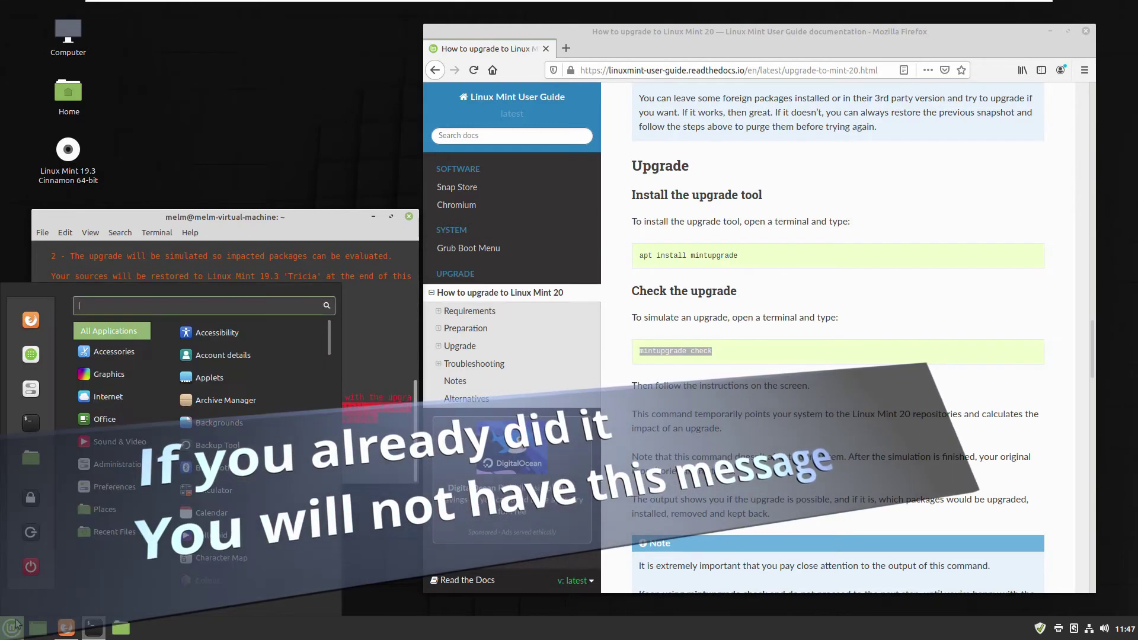
mouse_move(123, 459)
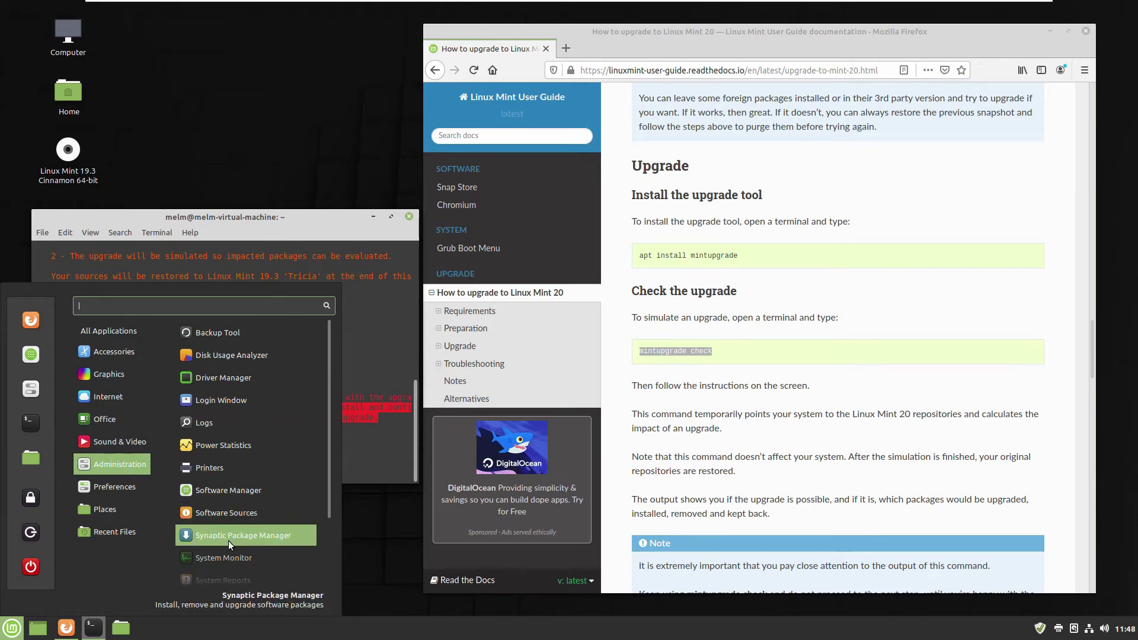
scroll(220, 521, down, 3)
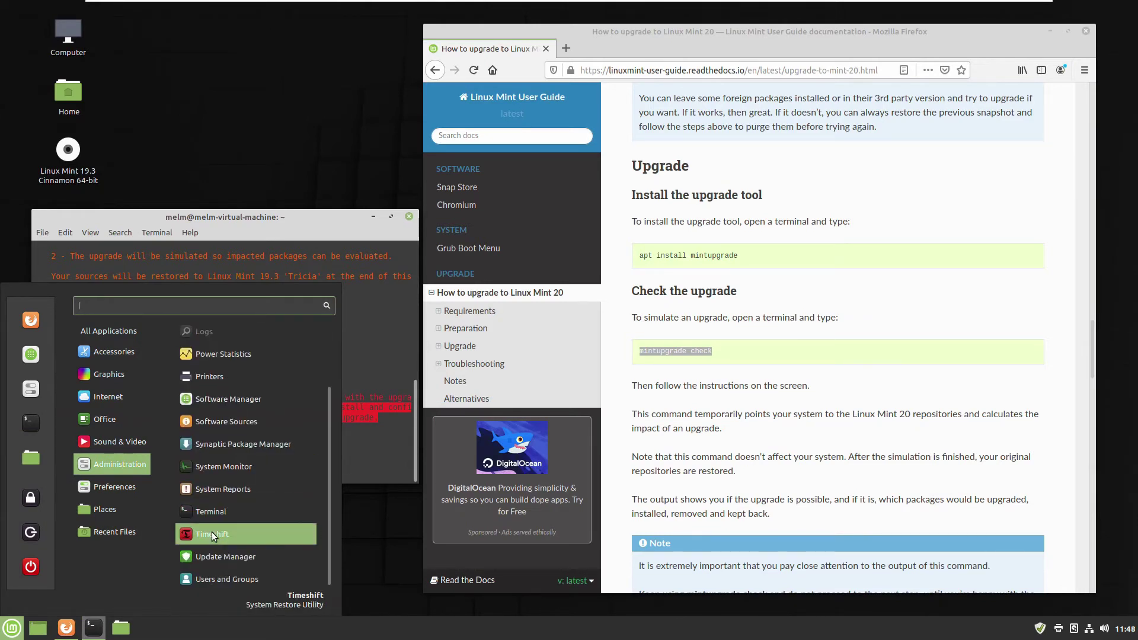
click(211, 534)
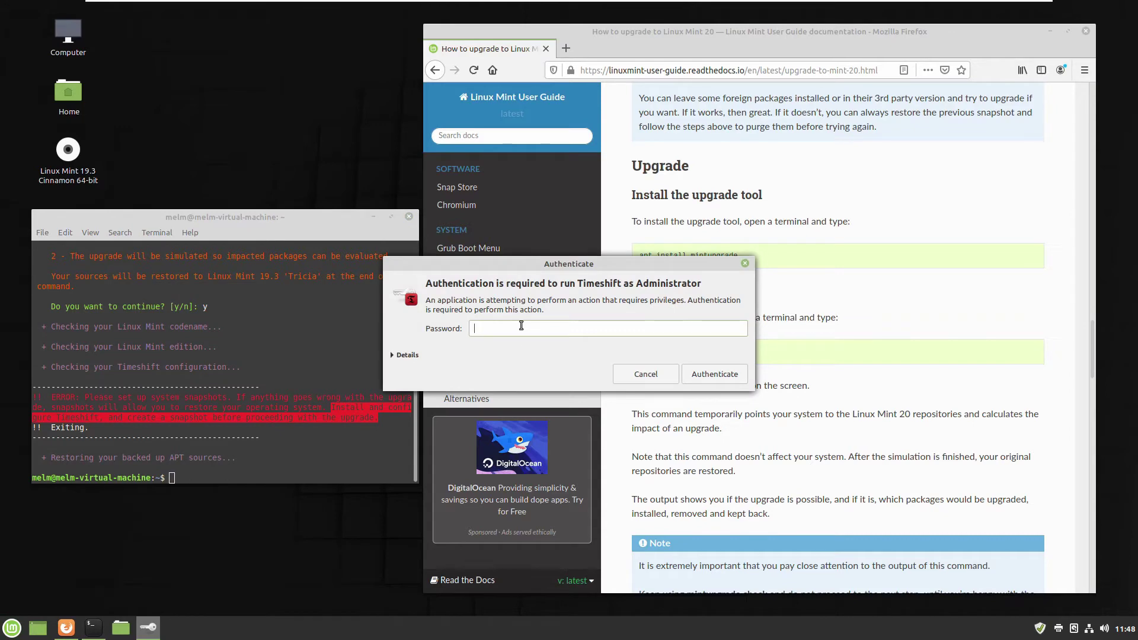
text(••••••)
click(733, 375)
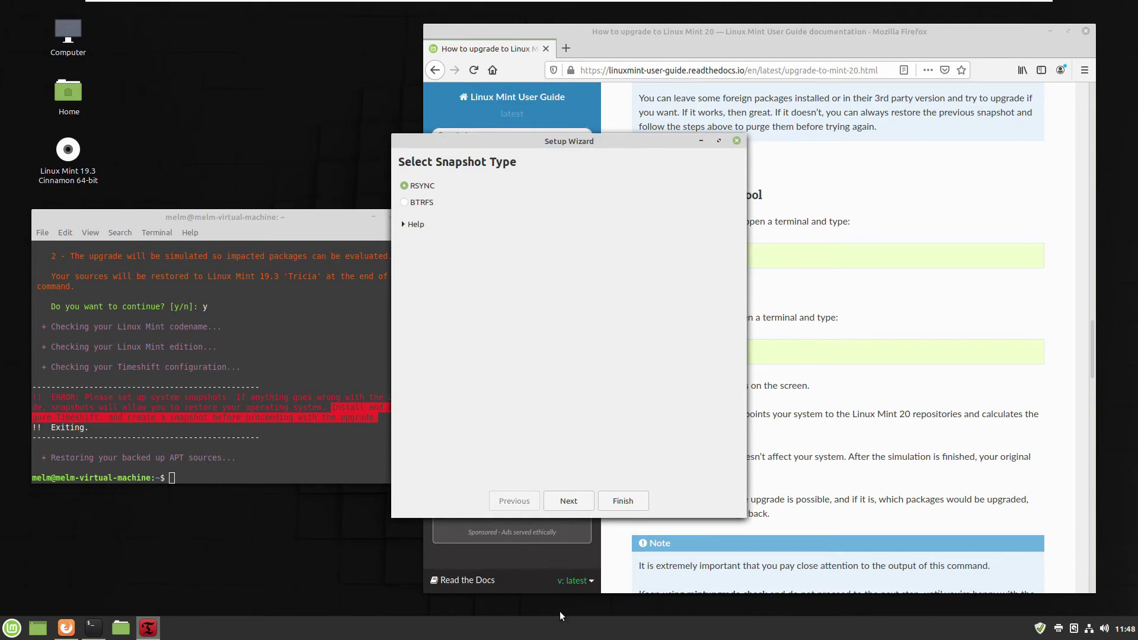
Step: Finish Timeshift setup with RSYNC on sda1 and Daily snapshots unticked, then close Timeshift
click(568, 501)
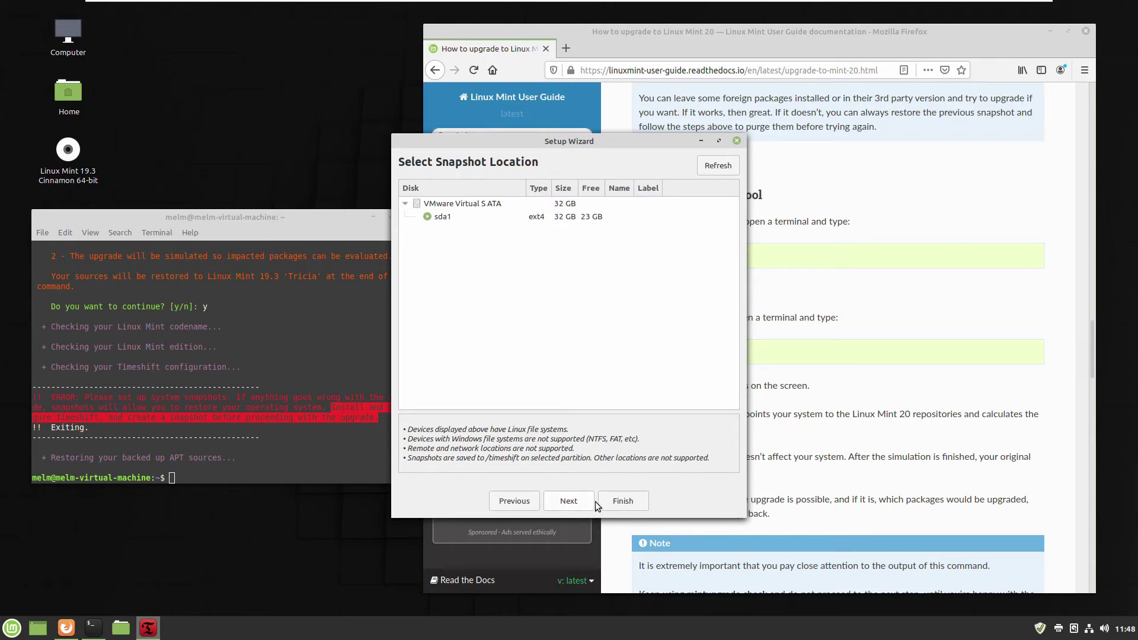
click(577, 500)
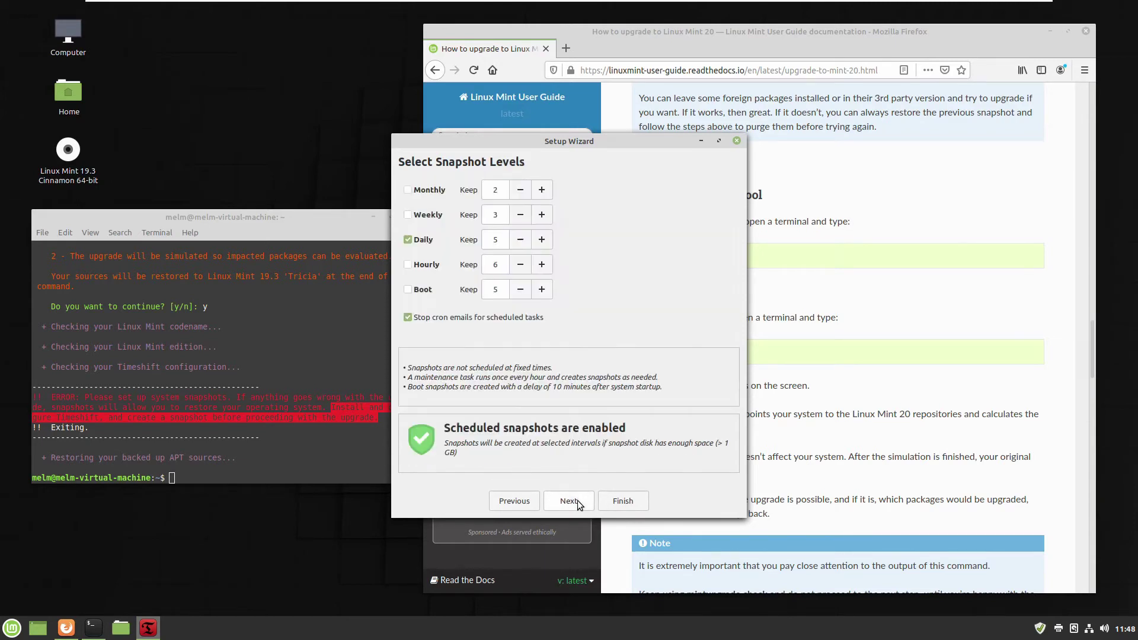
click(409, 240)
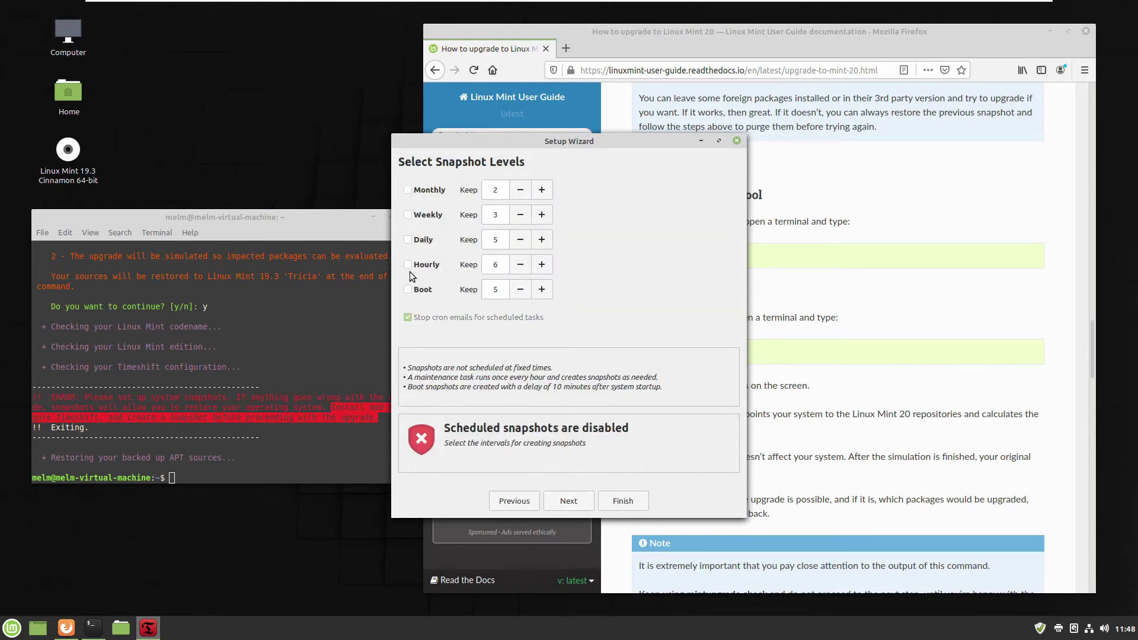
click(570, 502)
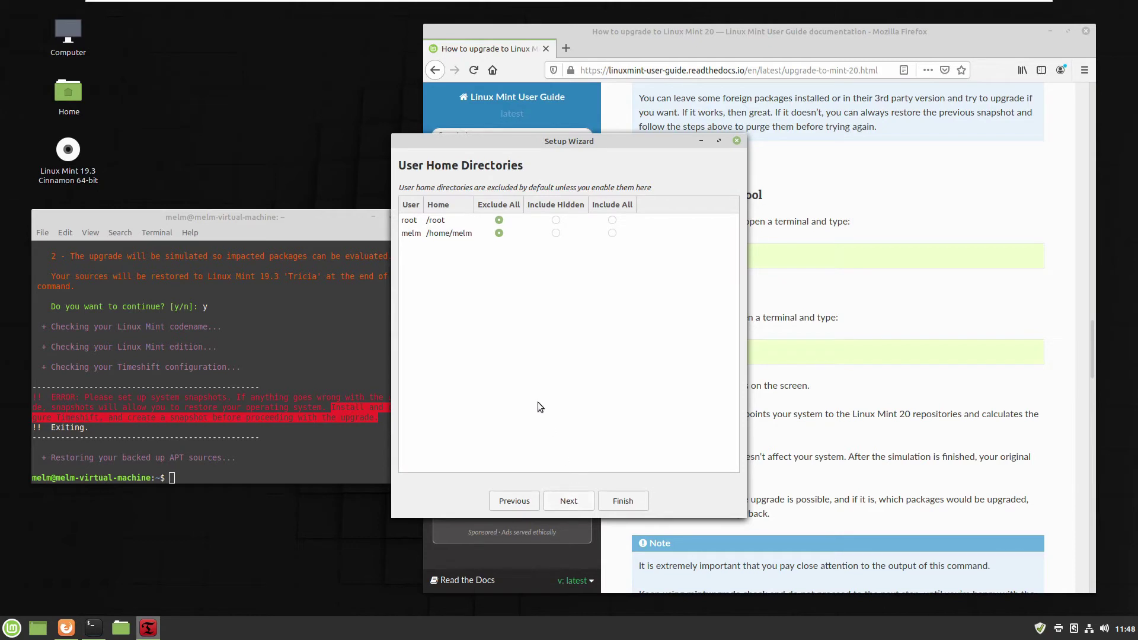
click(570, 503)
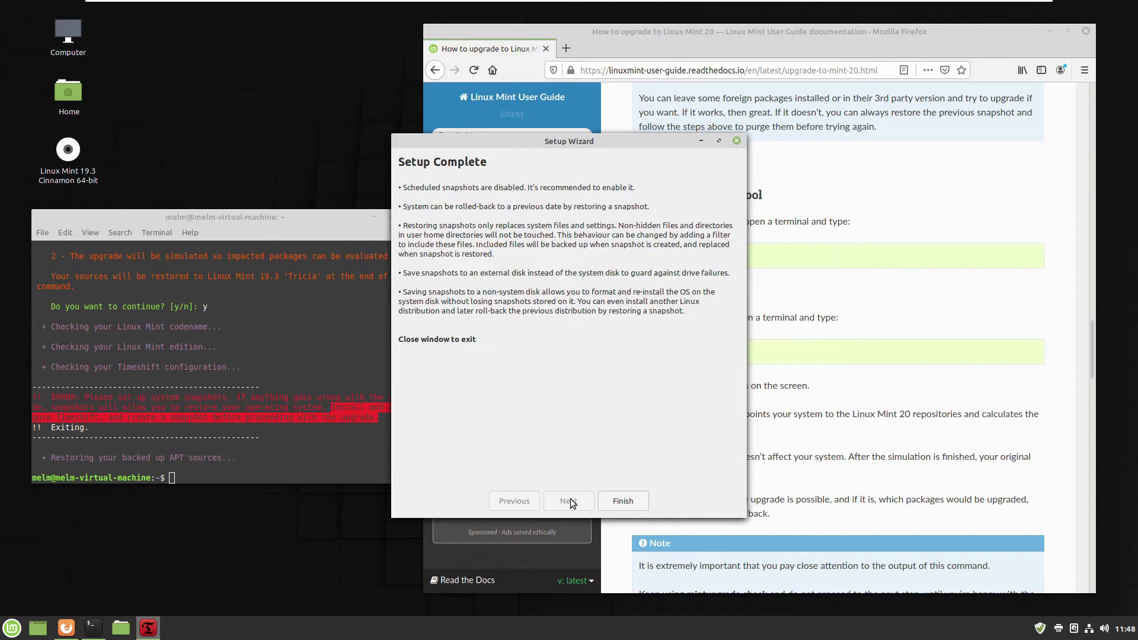
click(637, 501)
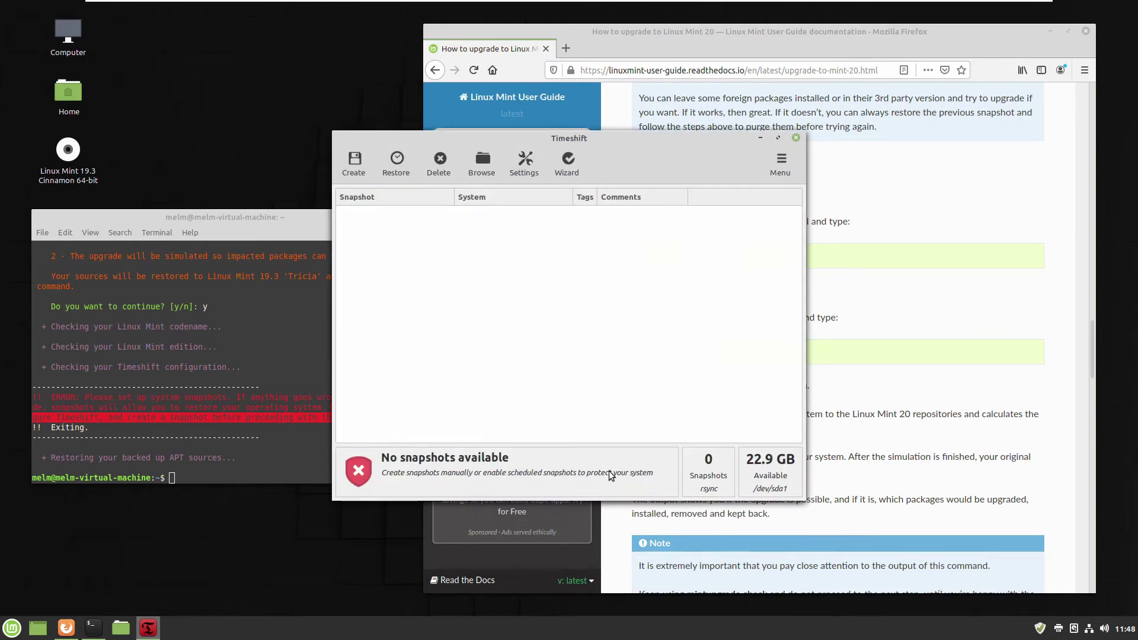
click(795, 138)
Step: Rerun mintupgrade check, answer y, and continue on to the upgrade simulation
click(276, 433)
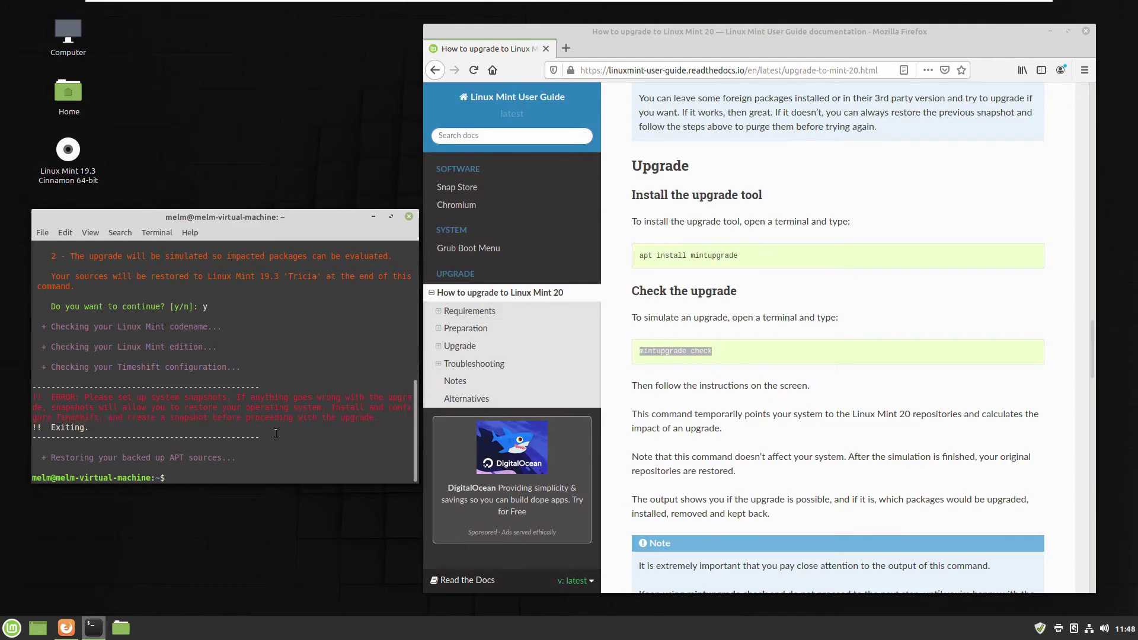
key(Up)
key(Return)
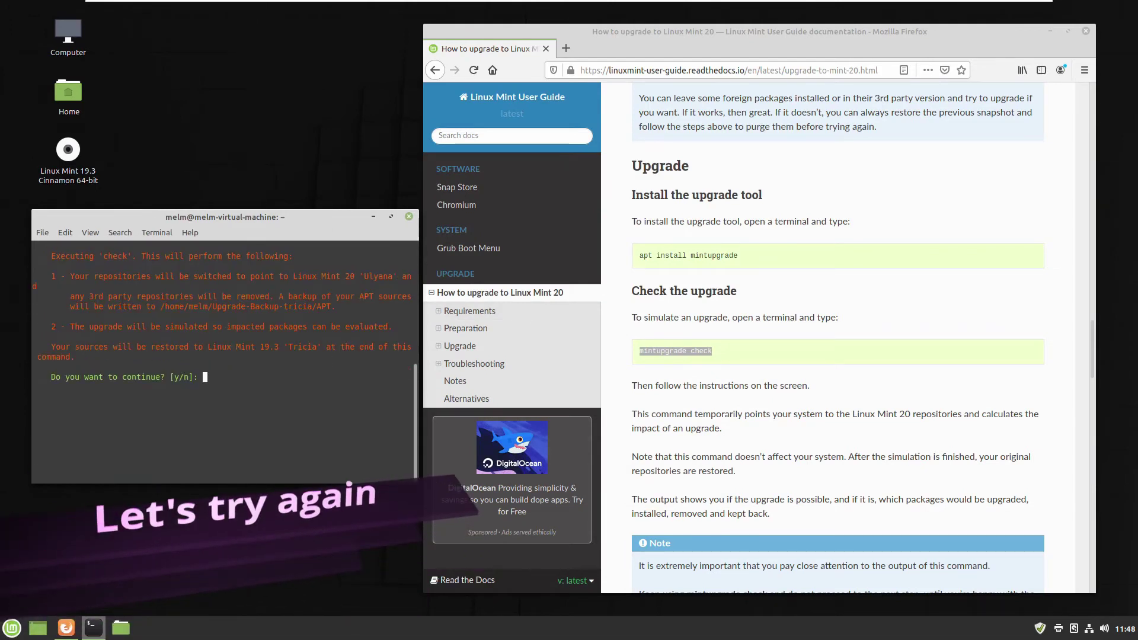
text(y)
key(Return)
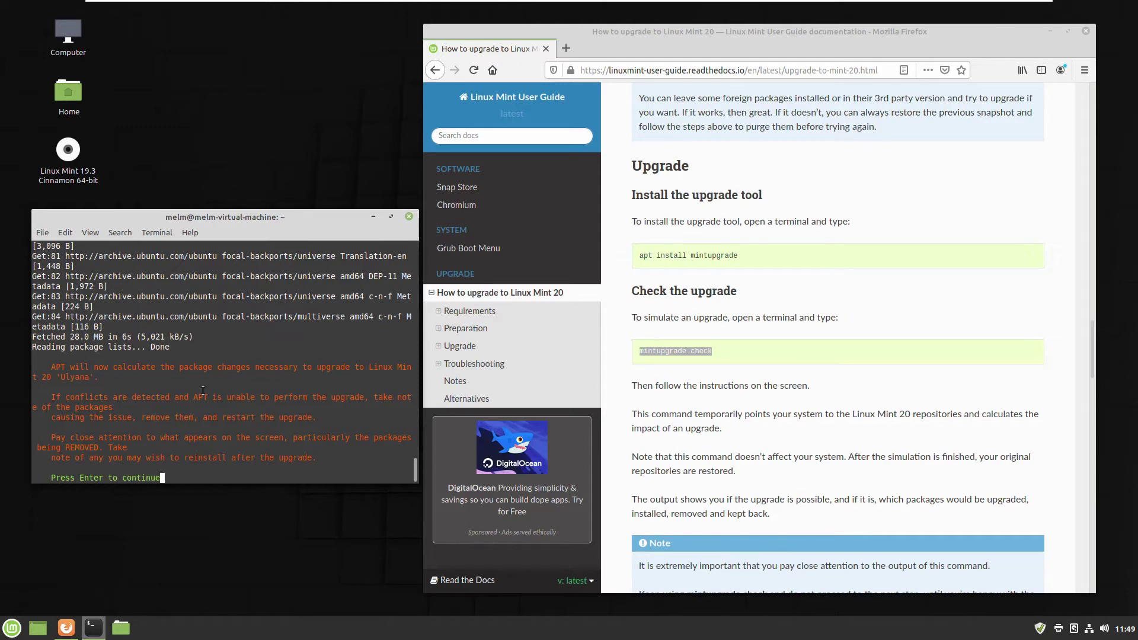
key(Return)
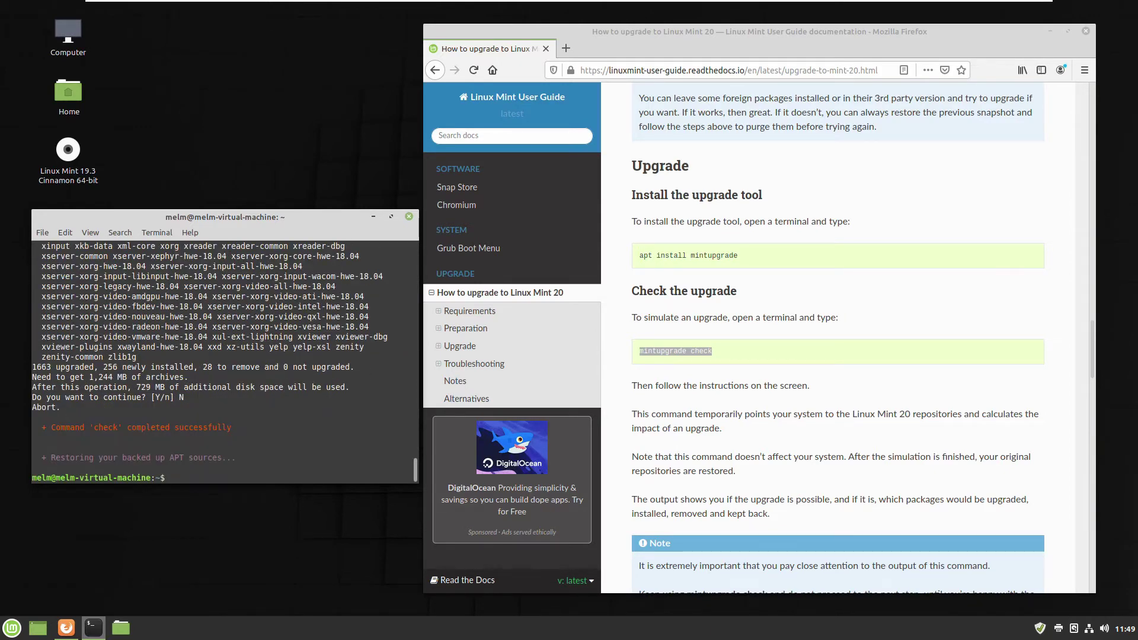
Step: Review the guide's notes and the summary of 1663 upgraded, 256 new and 28 removed packages
click(772, 458)
scroll(772, 457, down, 5)
drag(747, 296, 977, 294)
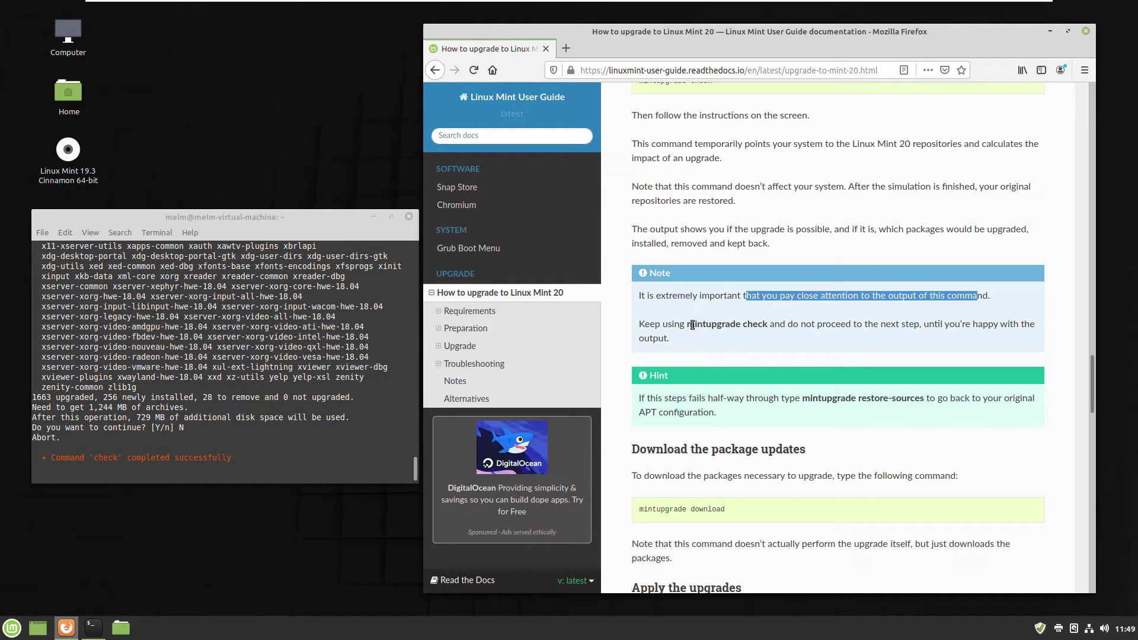
drag(803, 398, 925, 399)
click(109, 426)
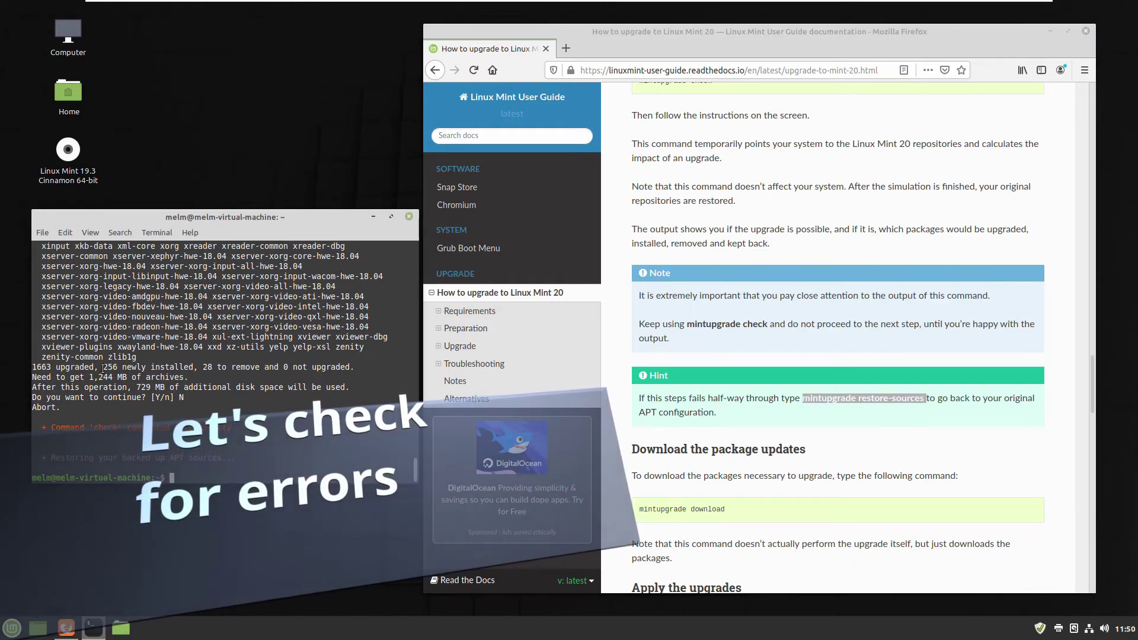
drag(33, 367, 350, 367)
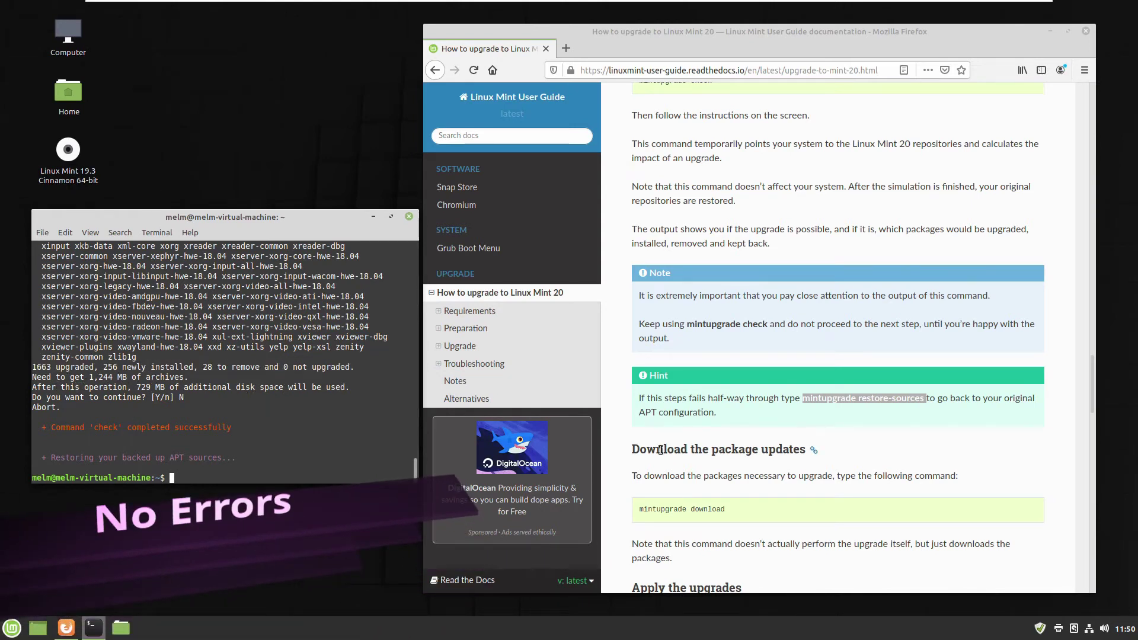
drag(664, 450, 738, 449)
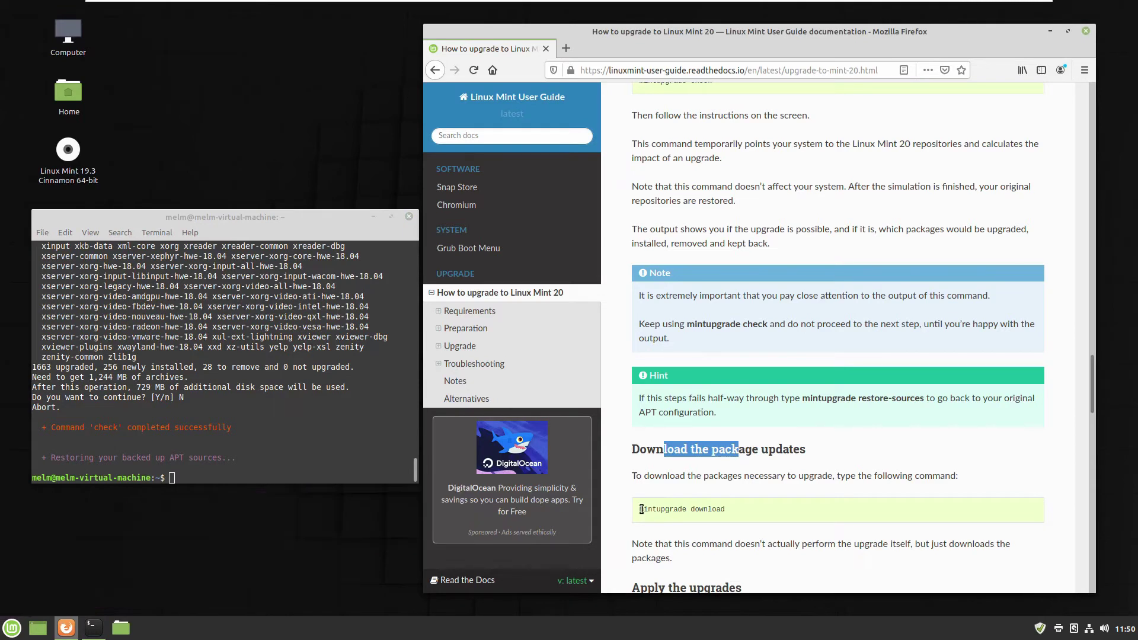
Step: Copy 'mintupgrade download' from the guide and run it in the terminal
drag(640, 510, 725, 509)
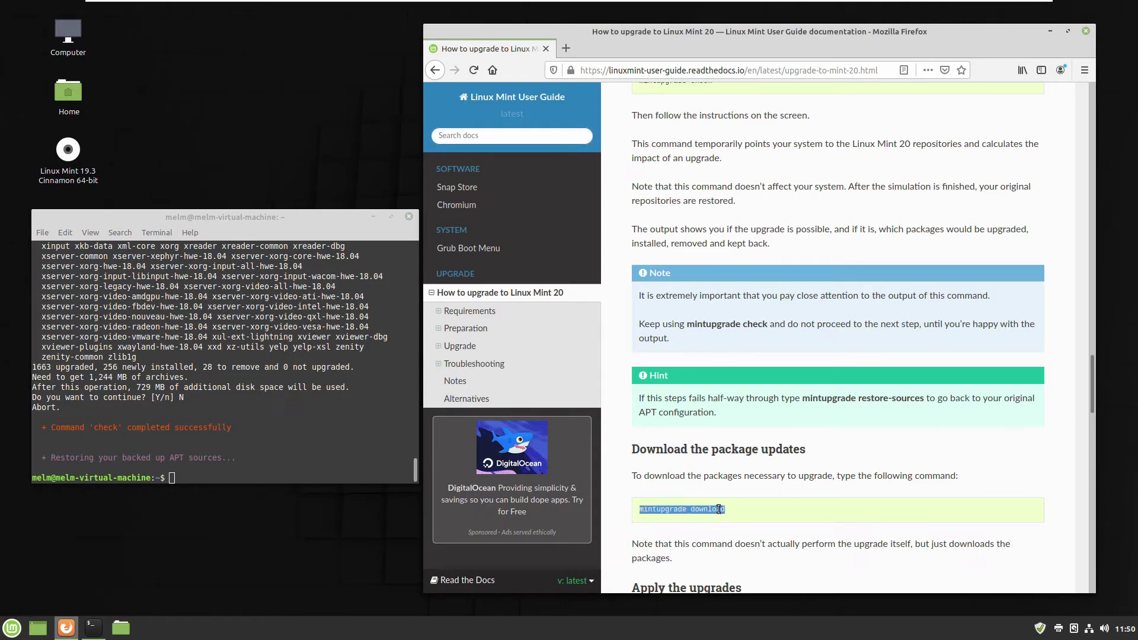
right_click(724, 510)
click(732, 517)
click(226, 472)
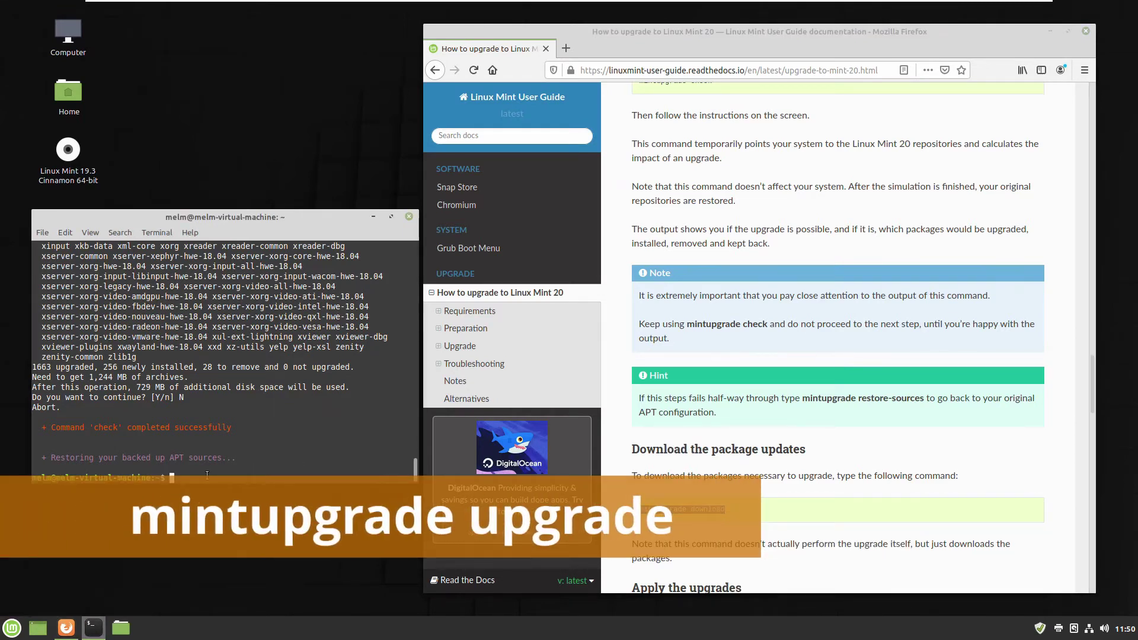
right_click(207, 476)
click(226, 553)
key(Return)
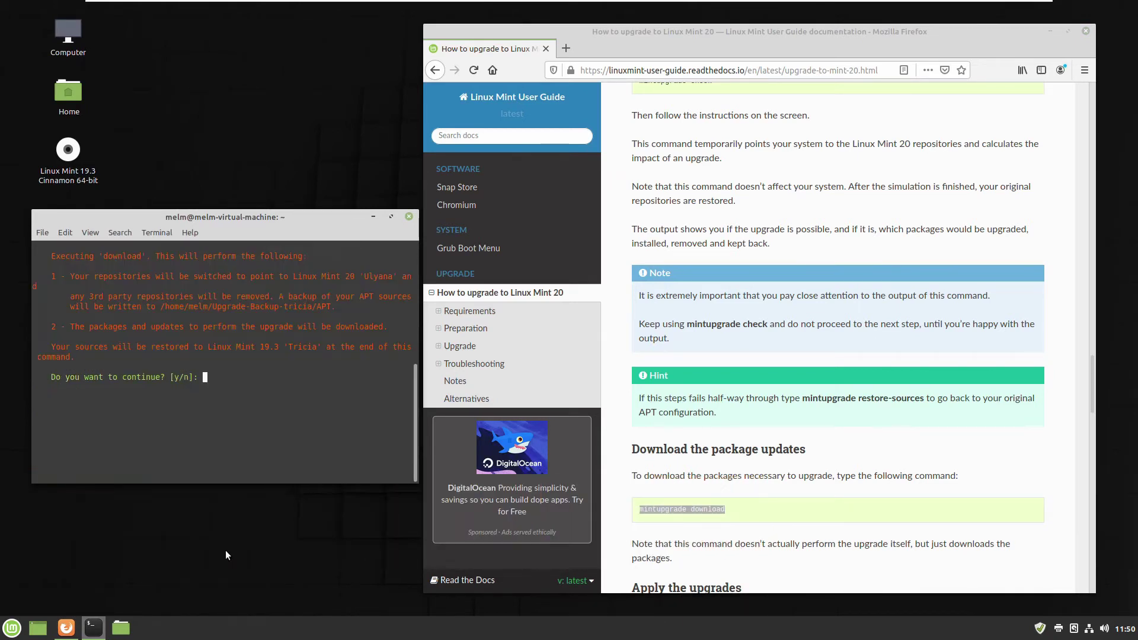
Step: Confirm the download with y and read the guide's non-reversible upgrade warning
text(y)
key(Return)
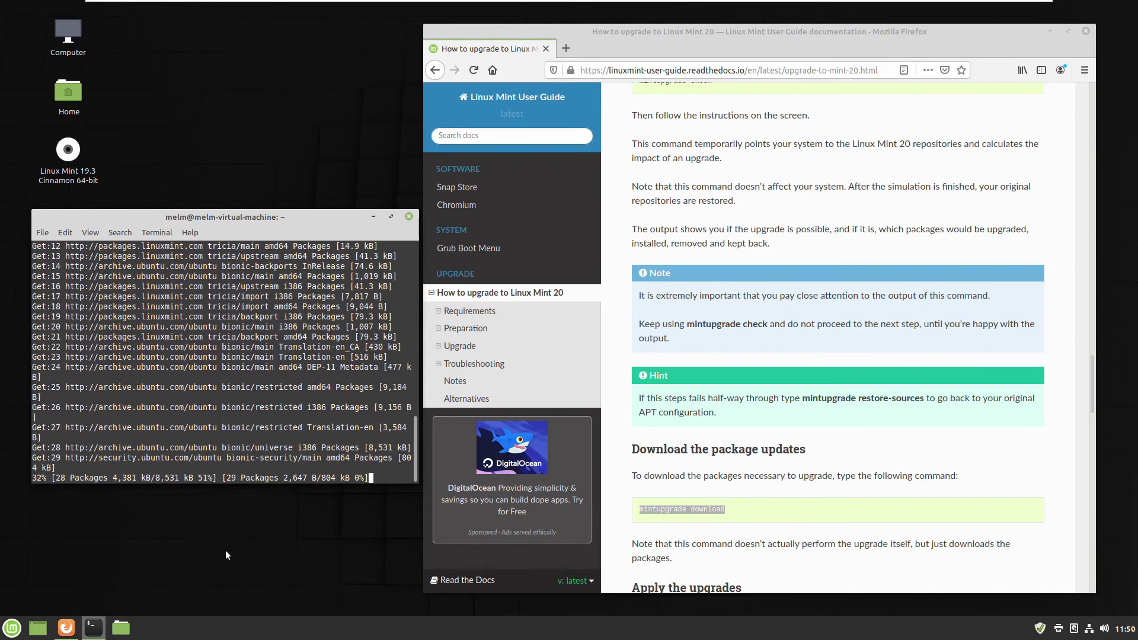
click(1088, 416)
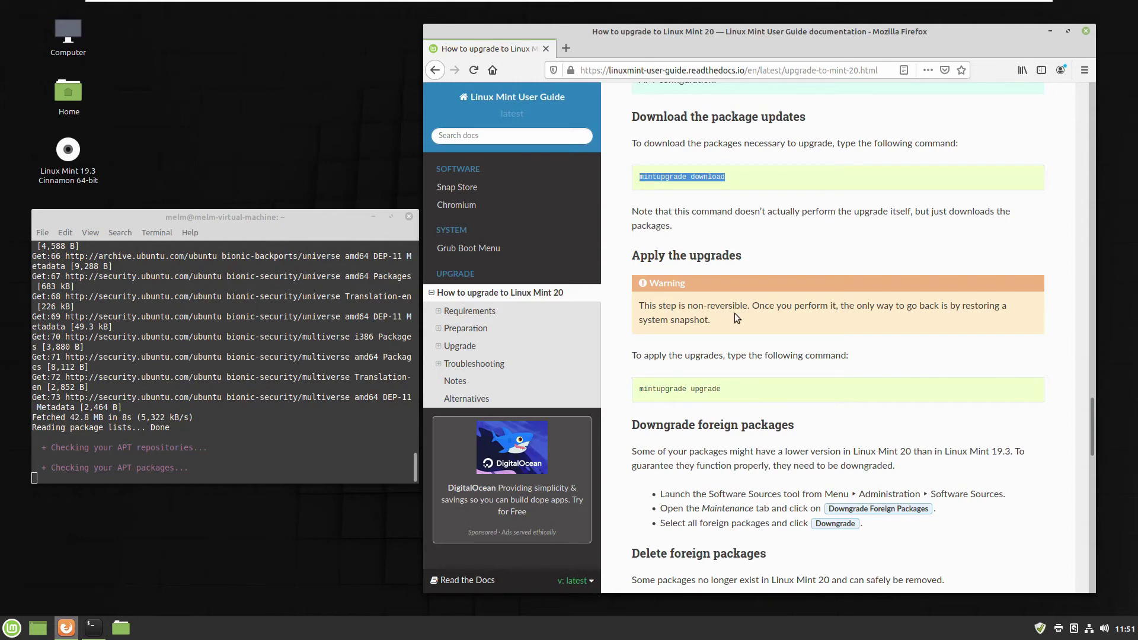
drag(638, 306, 747, 311)
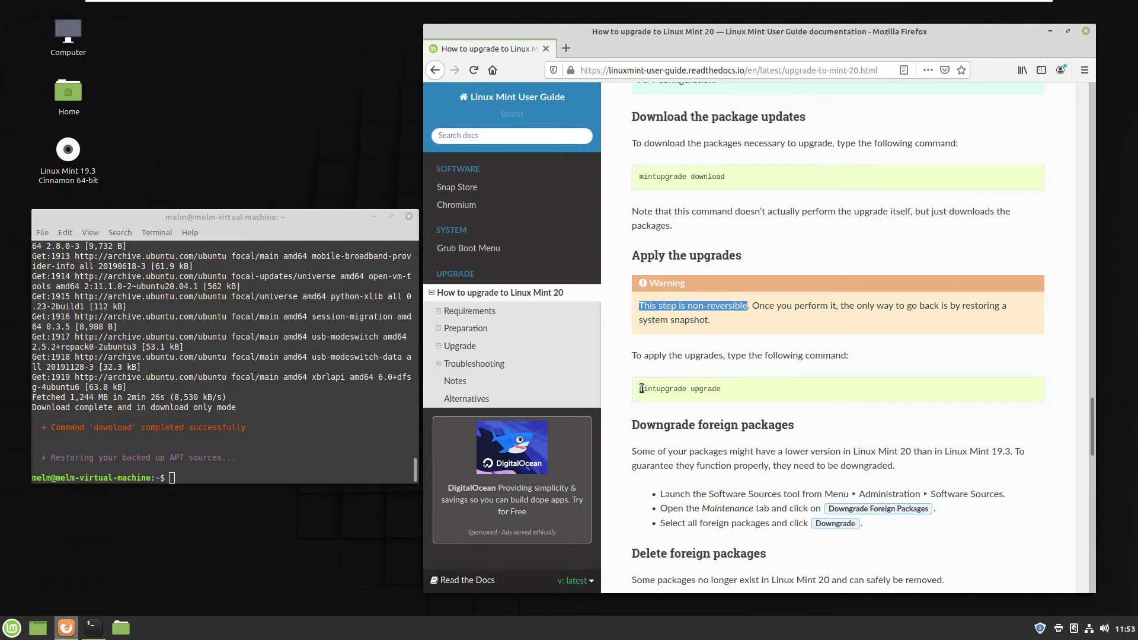
Step: Copy 'mintupgrade upgrade' from the guide and run it in the terminal
drag(641, 388, 714, 392)
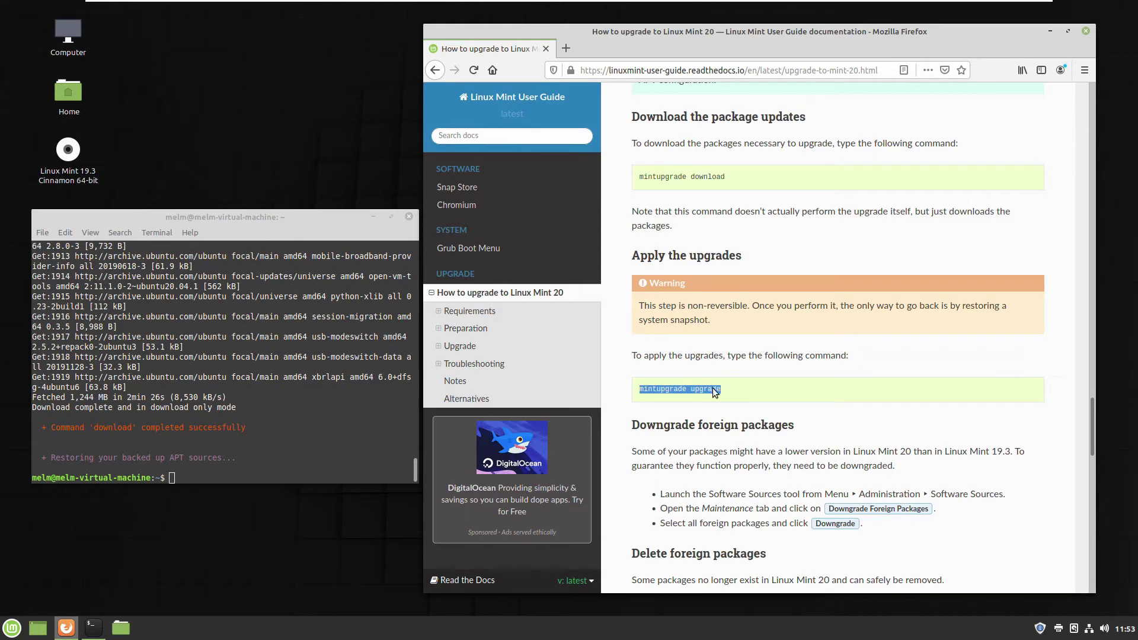
right_click(714, 392)
click(728, 399)
click(230, 478)
right_click(229, 478)
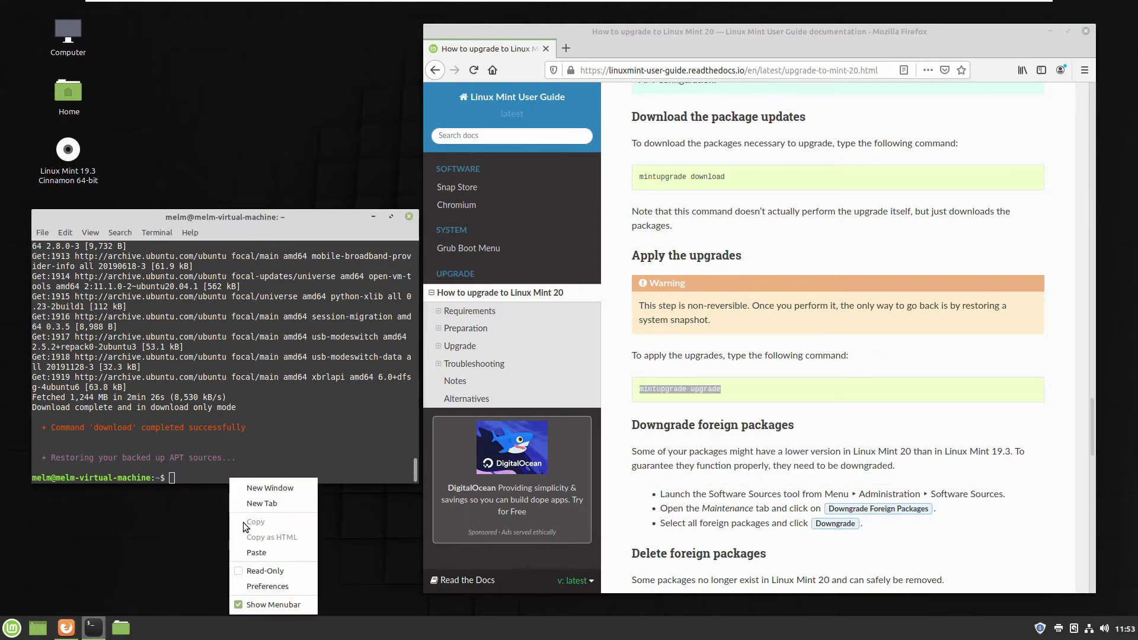
click(247, 552)
key(Return)
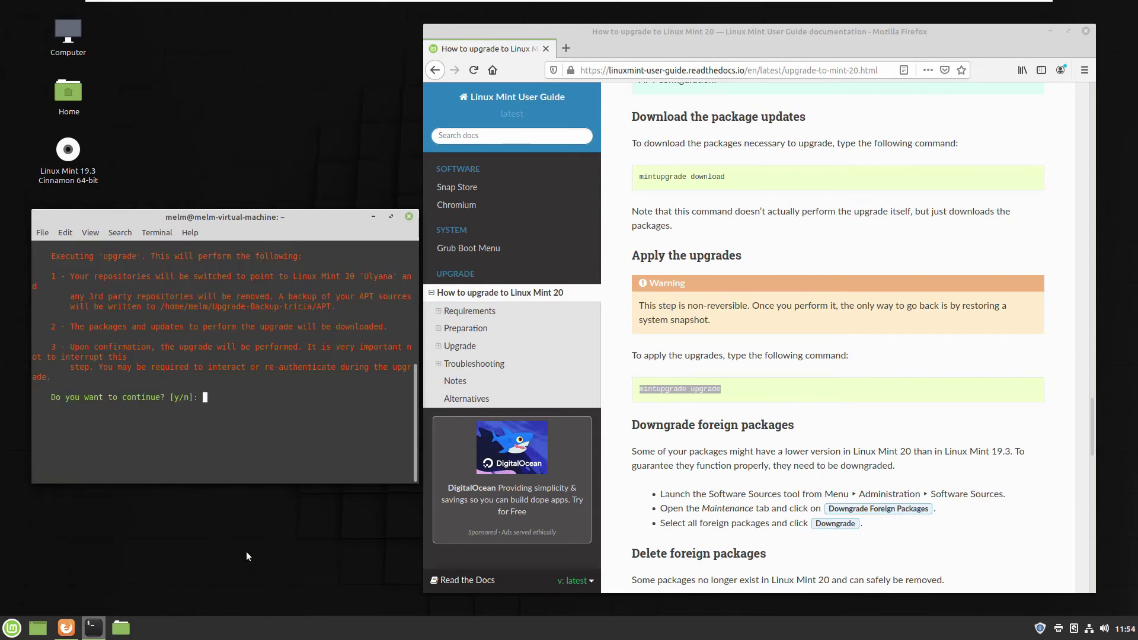
Step: Answer y at both confirmation prompts to begin the upgrade
text(y)
key(Return)
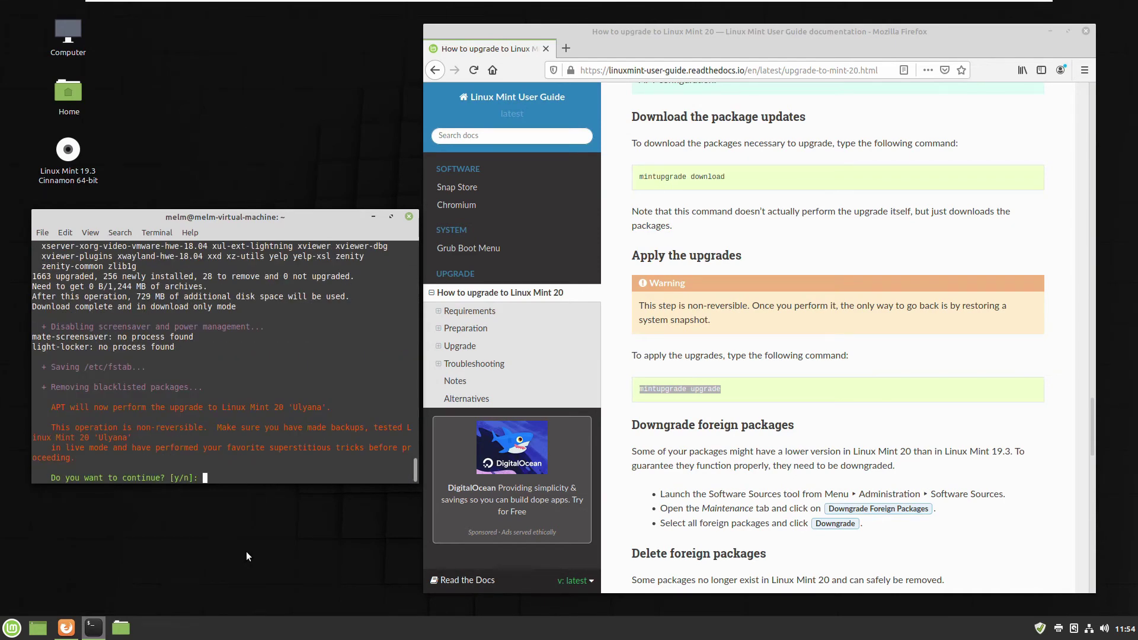
text(y)
key(Return)
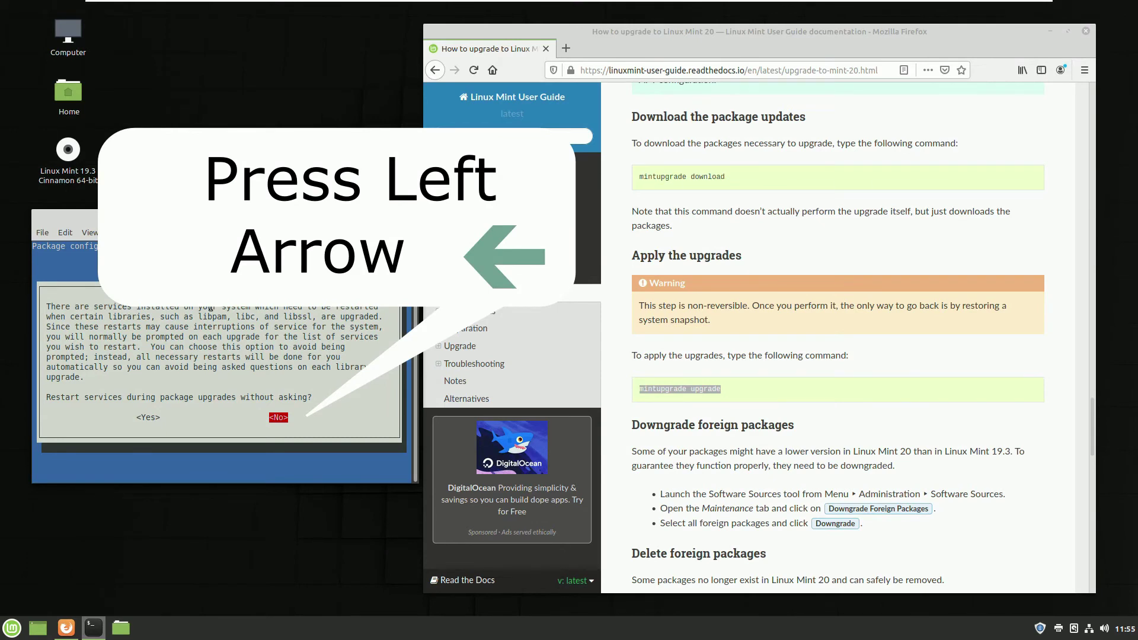
Step: Choose Yes to restart services automatically during the libpam0g configuration
key(Left)
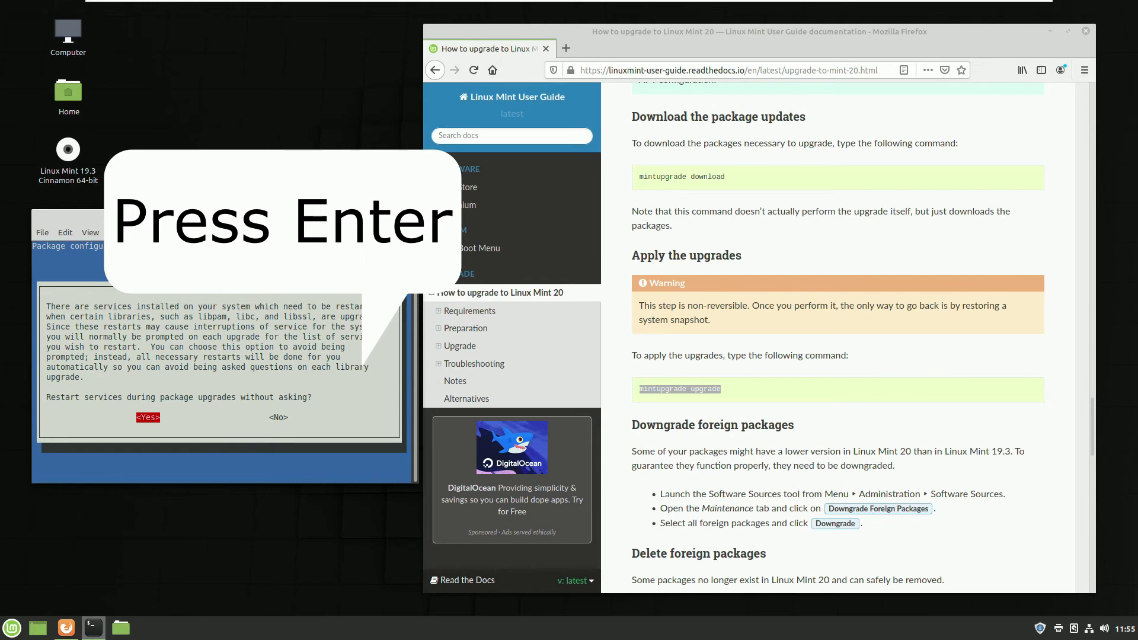
key(Return)
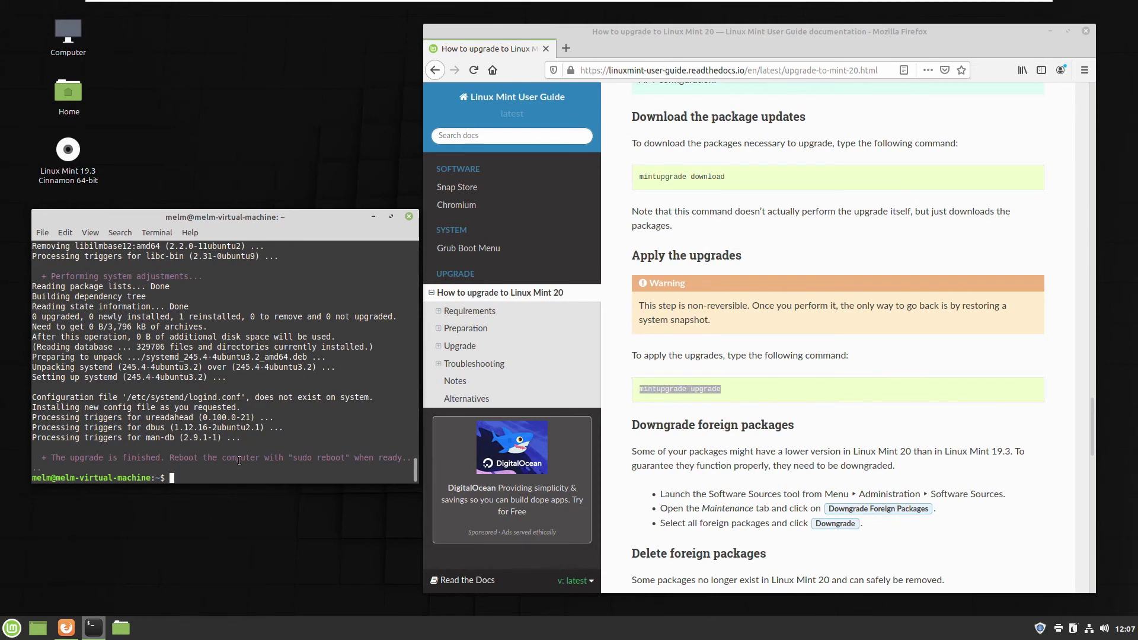
Step: Copy 'sudo reboot' from the output and run it at the prompt
drag(290, 462, 348, 458)
right_click(332, 457)
click(368, 505)
click(262, 477)
right_click(261, 477)
click(286, 530)
key(Return)
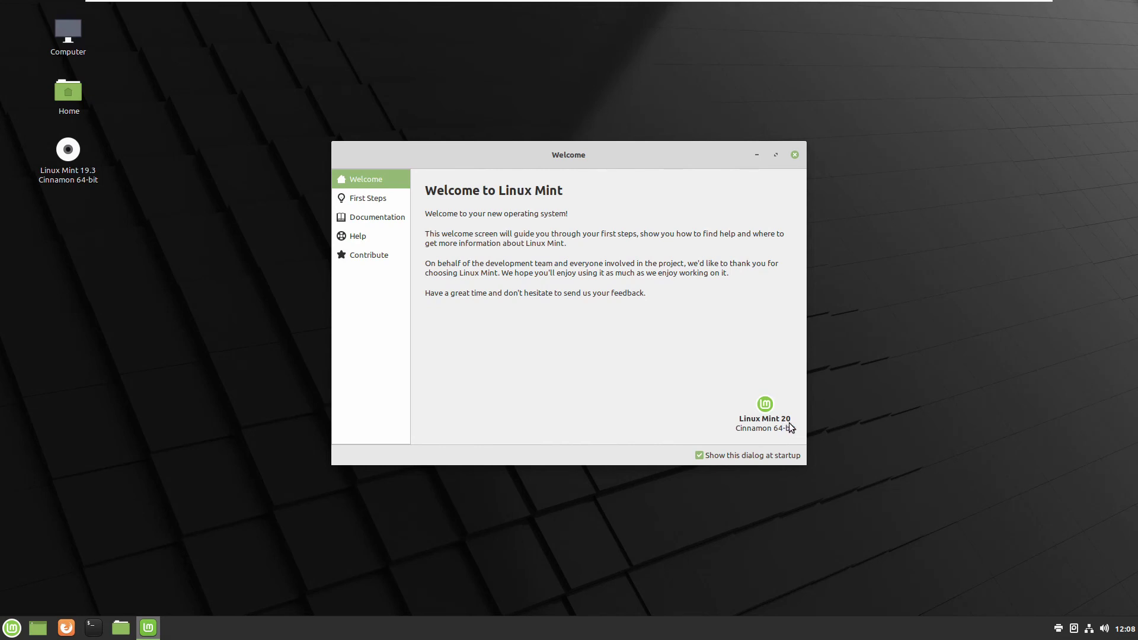
Step: Close the Linux Mint 20 Welcome screen from First Steps and relaunch Firefox
key(Down)
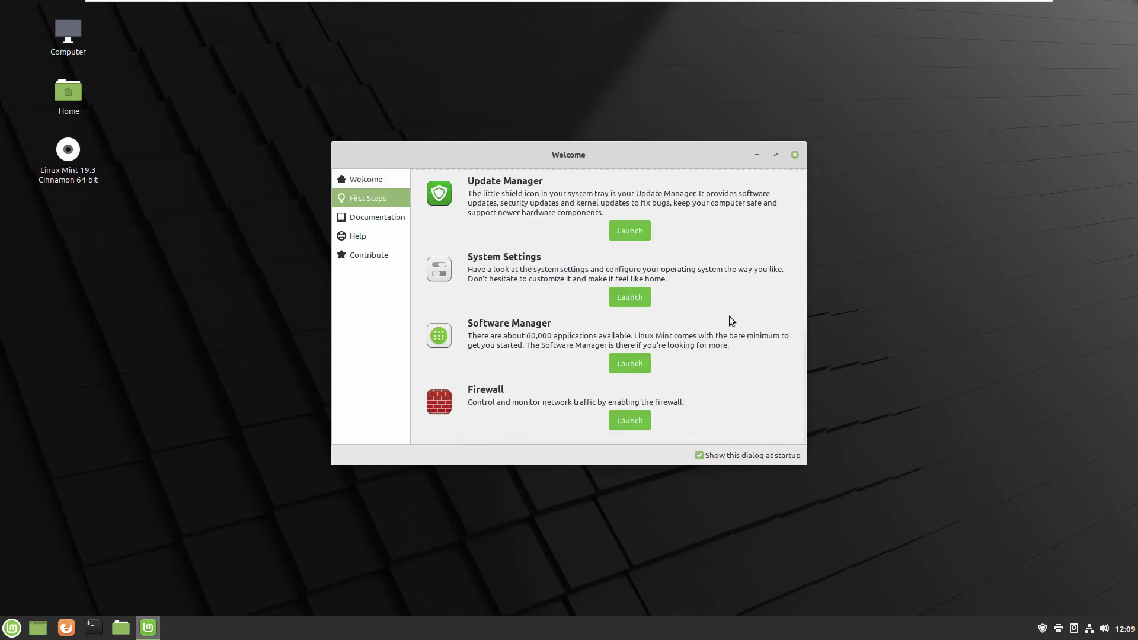
click(794, 155)
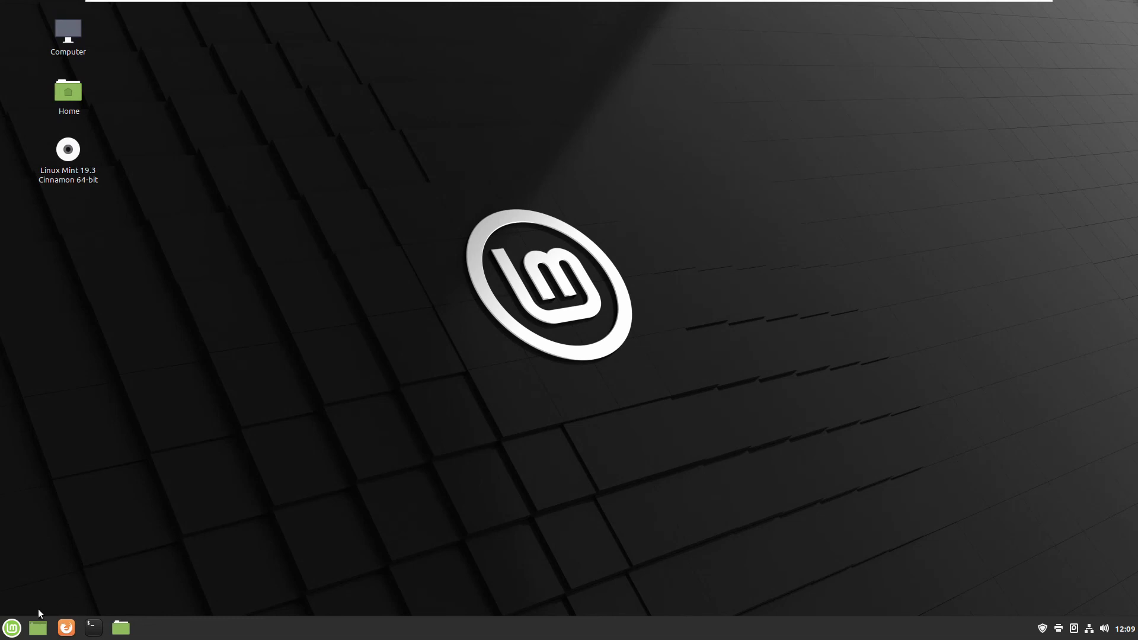
click(67, 628)
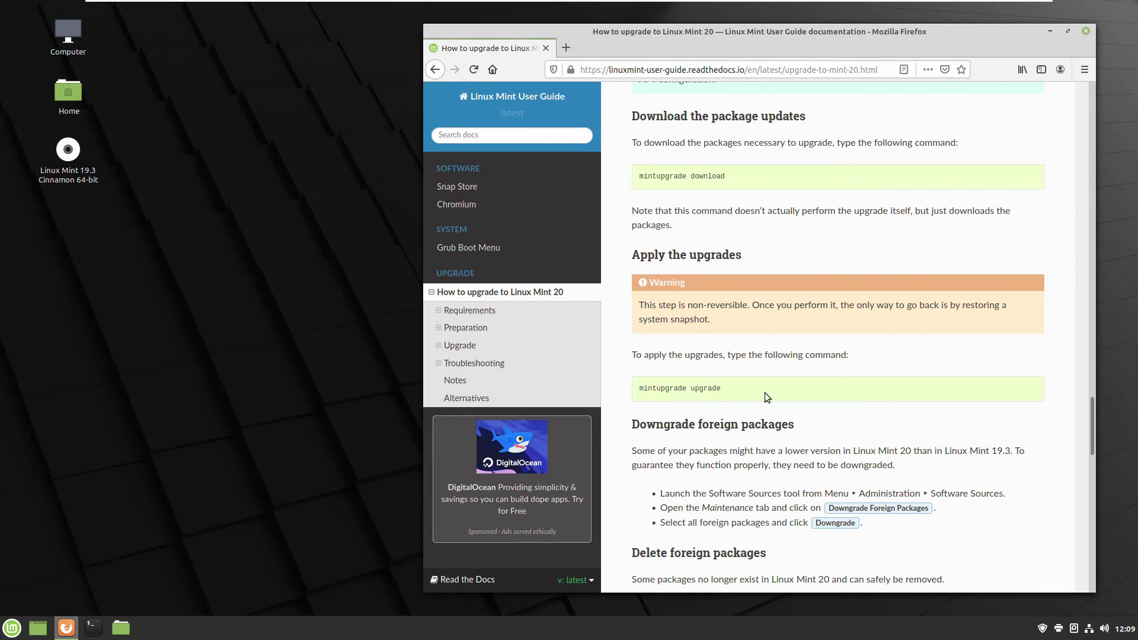
Step: Scroll the guide to the Downgrade foreign packages section and its Software Sources step
scroll(764, 392, down, 5)
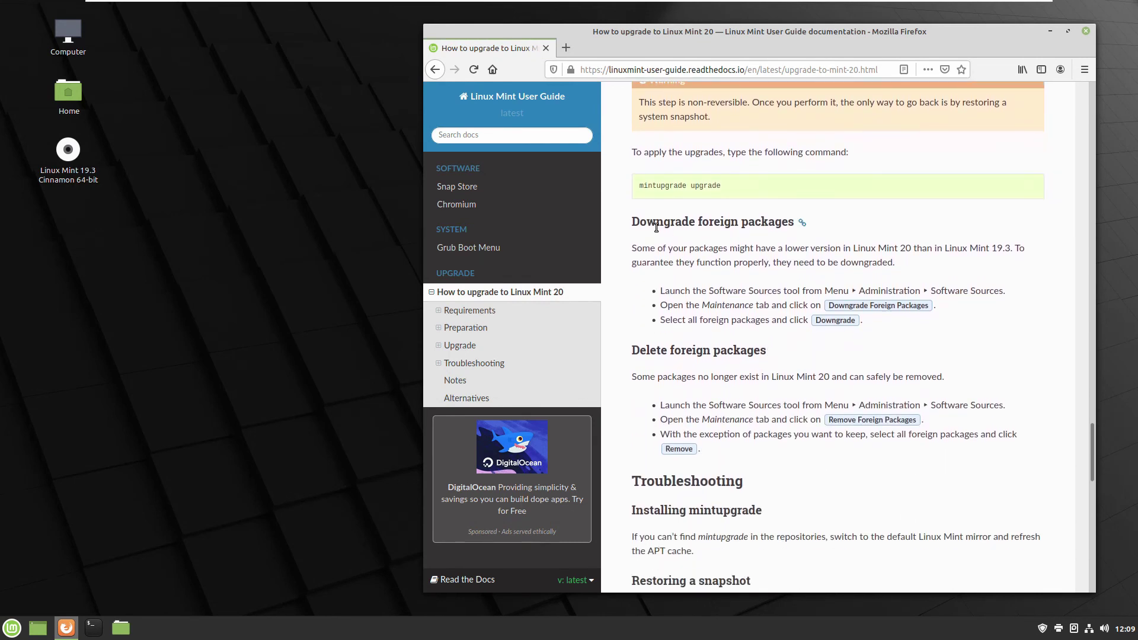
drag(641, 222, 783, 228)
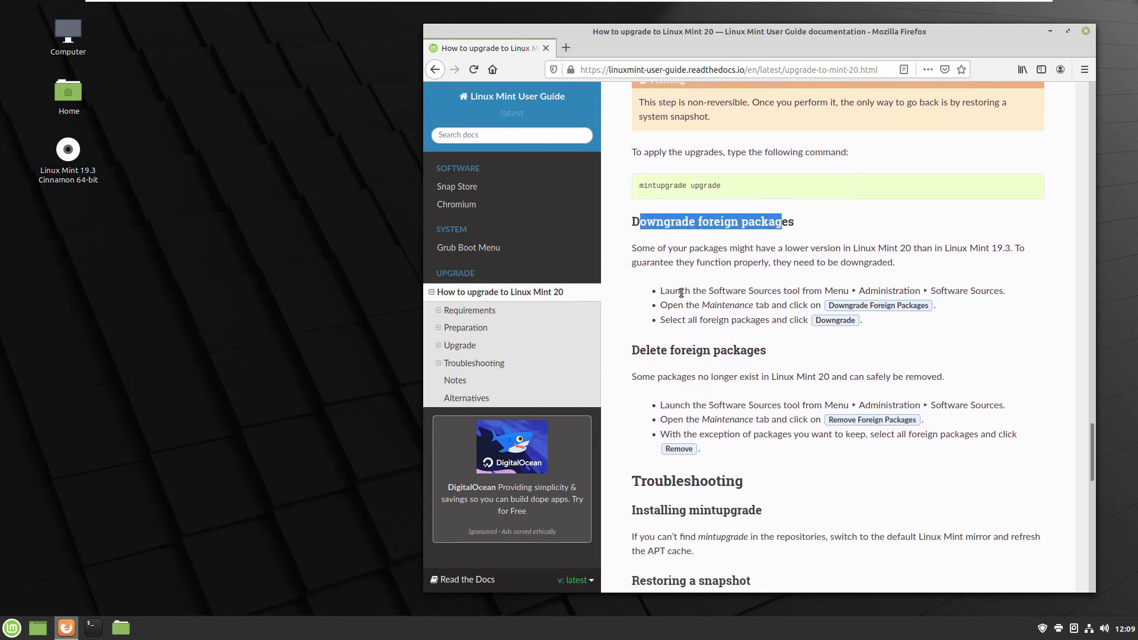
drag(719, 292, 793, 293)
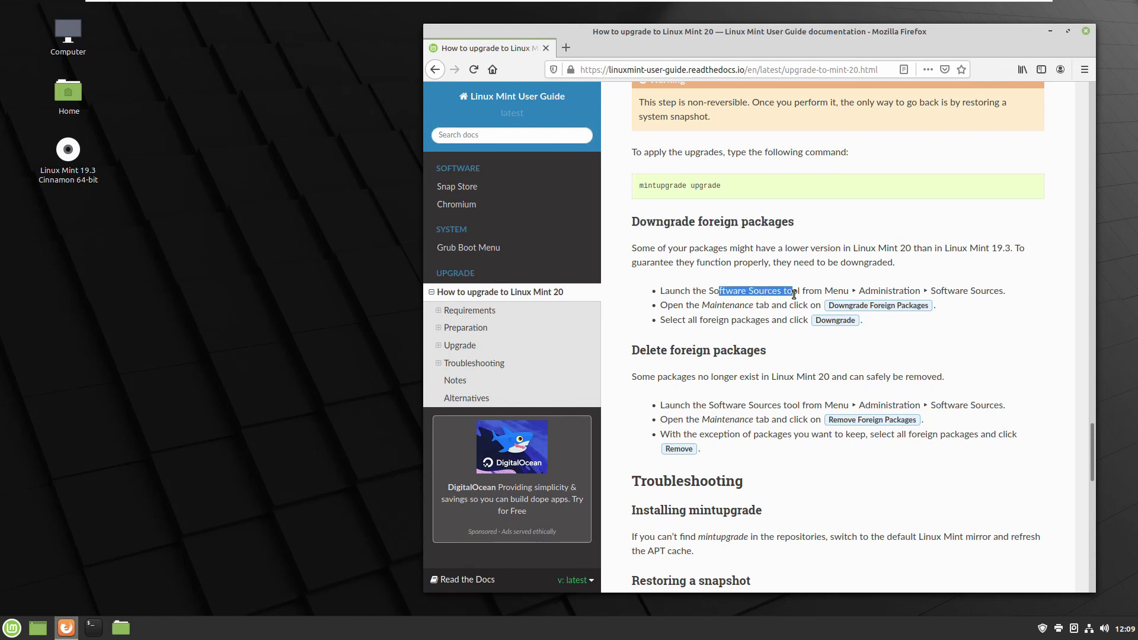
Step: Launch Software Sources with the account password and move its window aside
click(11, 630)
mouse_move(130, 467)
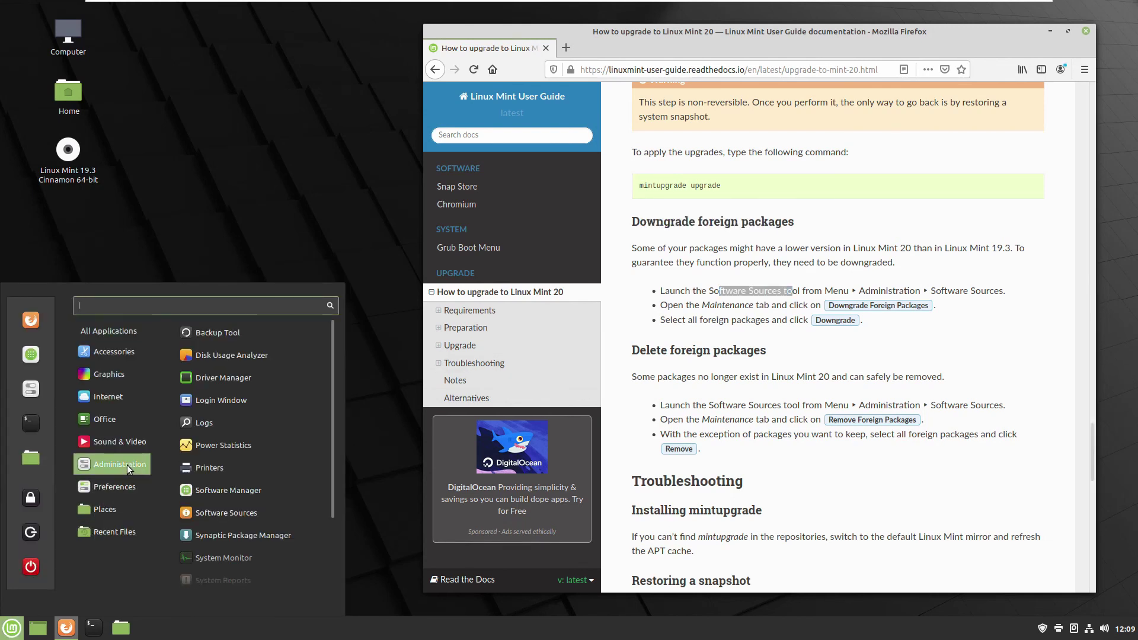
click(221, 513)
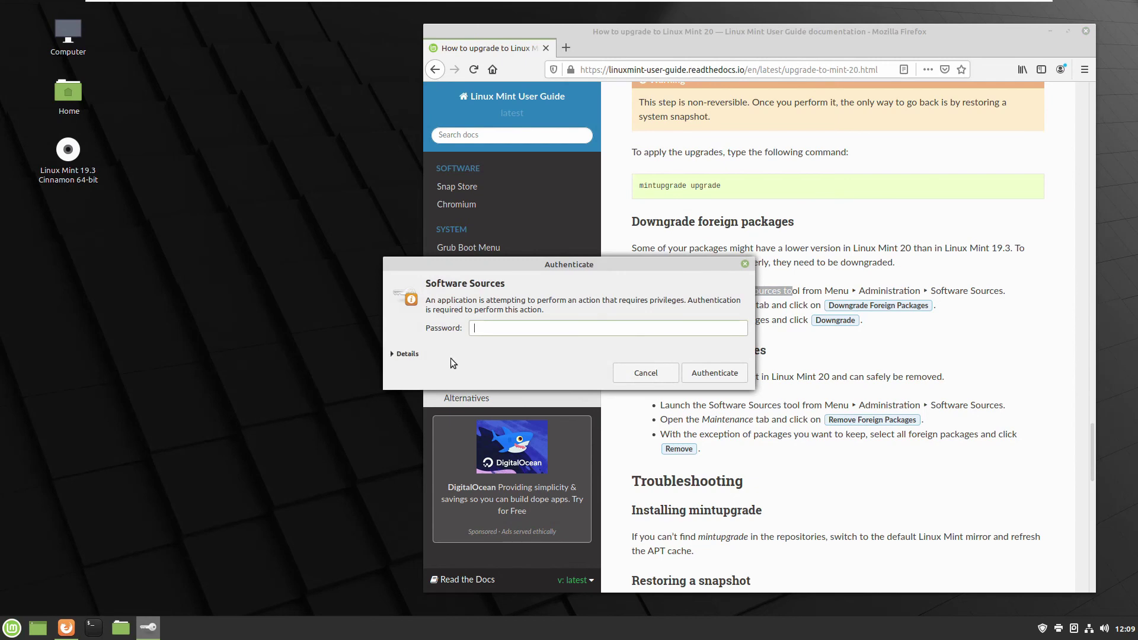
text(*)
key(Return)
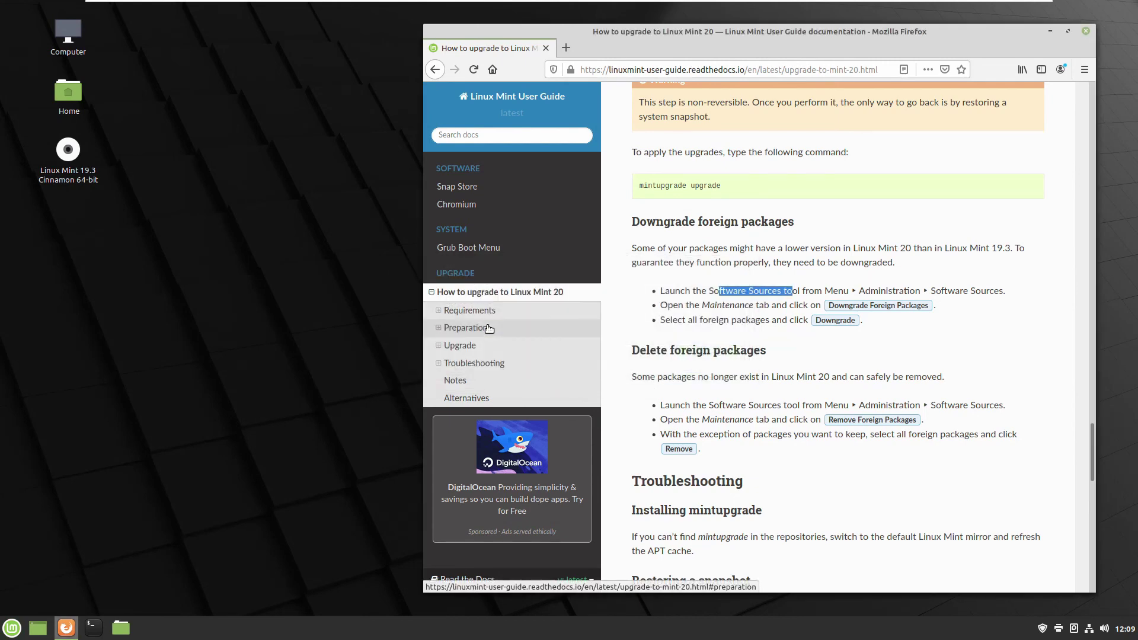
drag(543, 168, 320, 154)
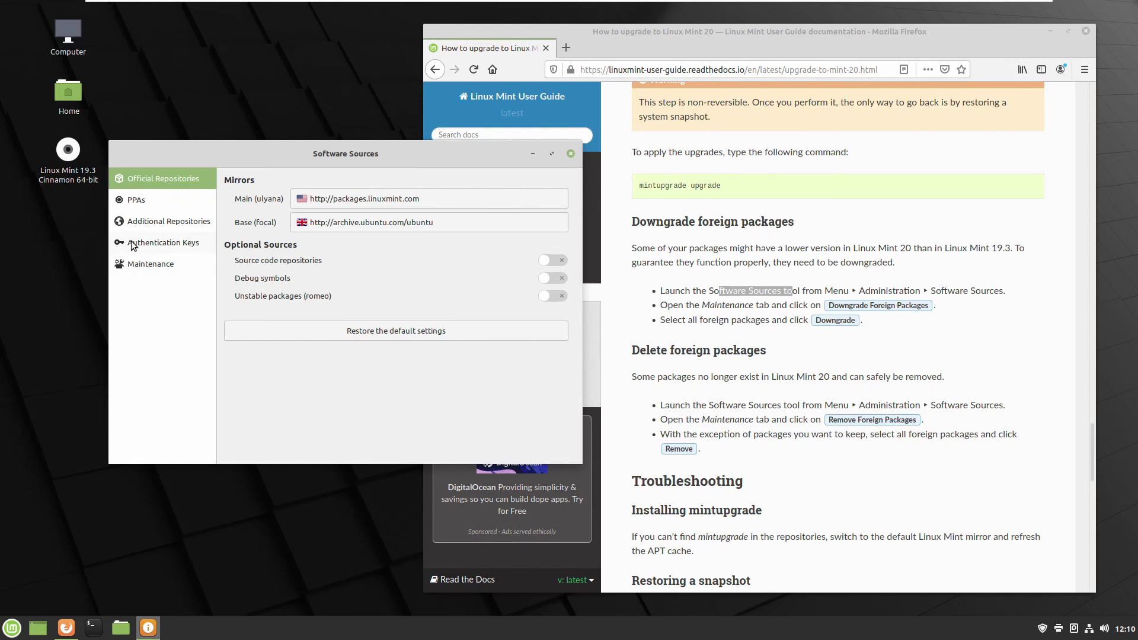
Step: Run Maintenance > Downgrade foreign packages with all selected, then close the result window
click(137, 271)
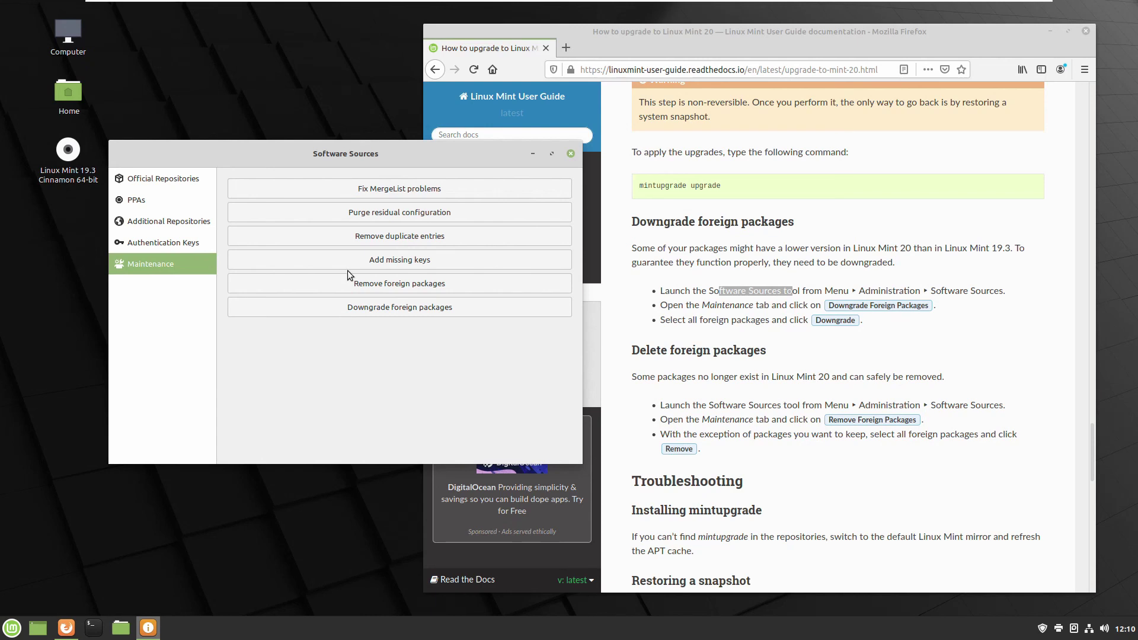
click(425, 310)
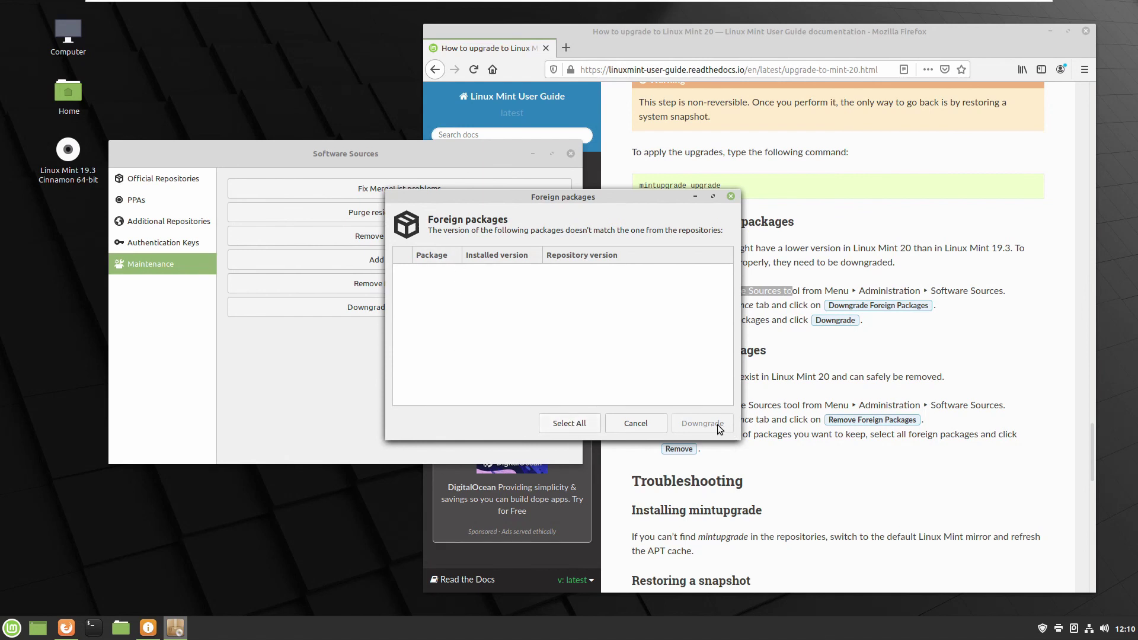
click(584, 425)
click(703, 425)
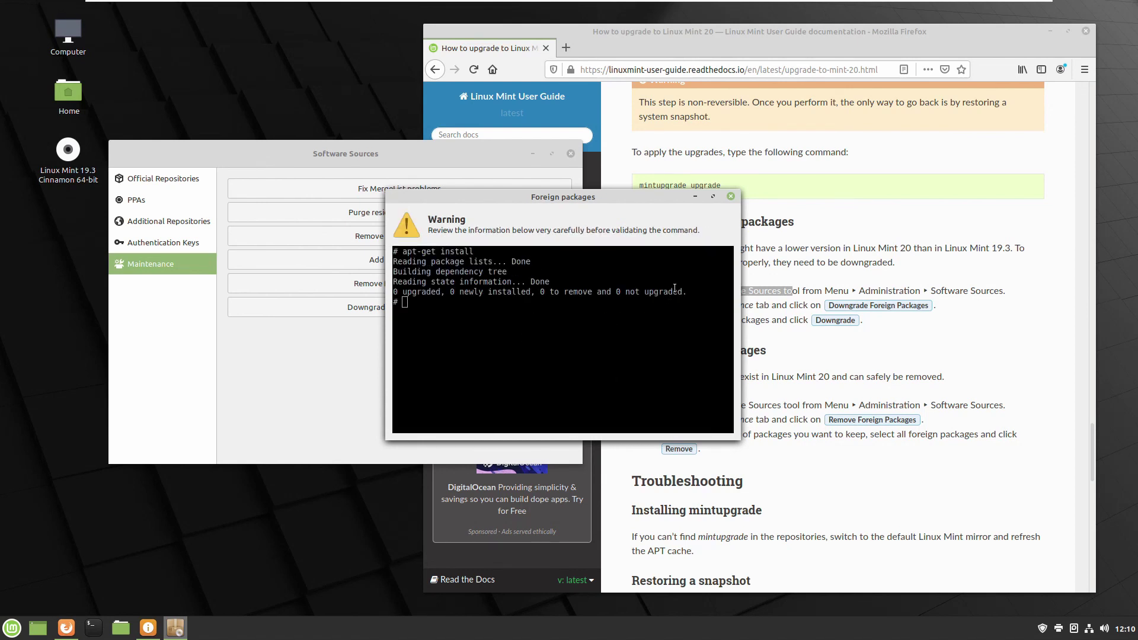
click(731, 196)
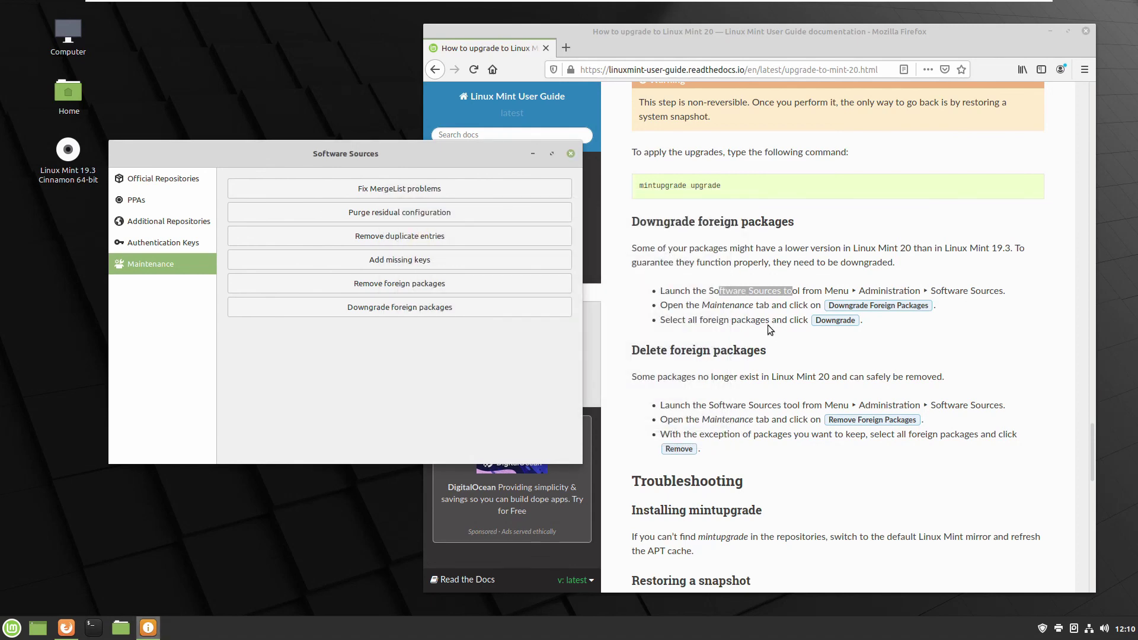
Step: Close the Software Sources window and the Firefox upgrade guide, revealing the Linux Mint 20 desktop
scroll(676, 356, down, 7)
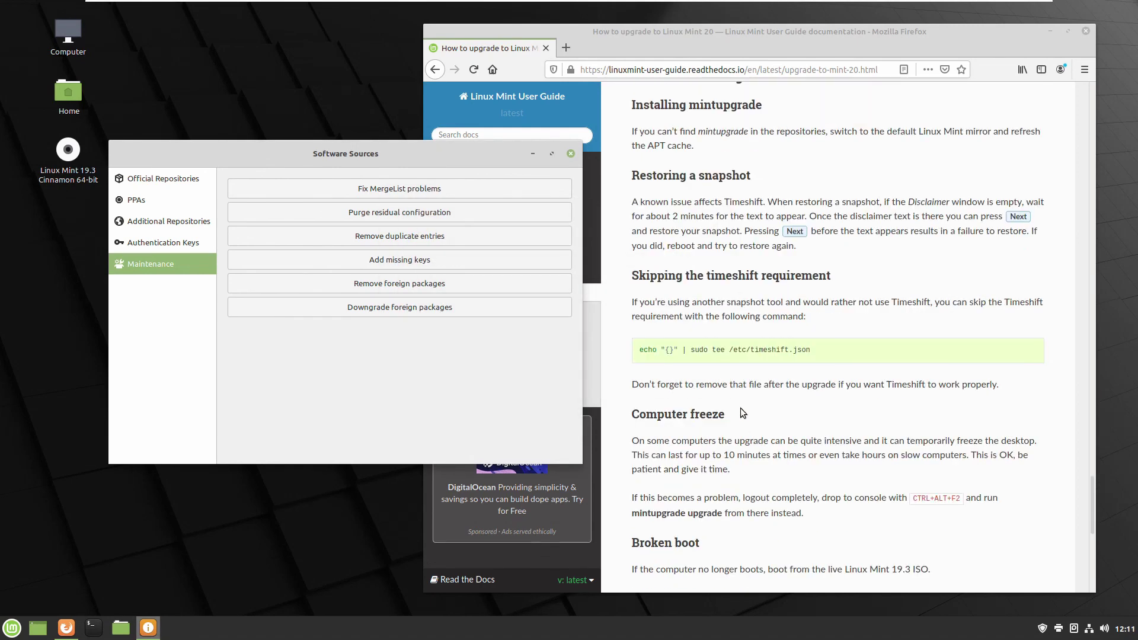
click(570, 153)
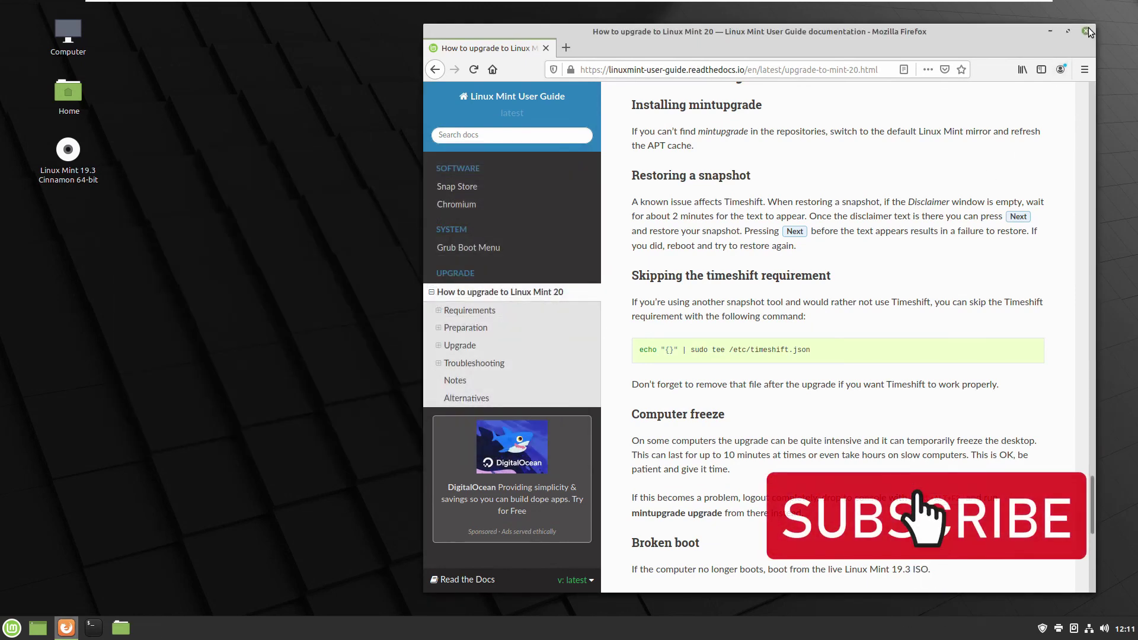
click(1088, 31)
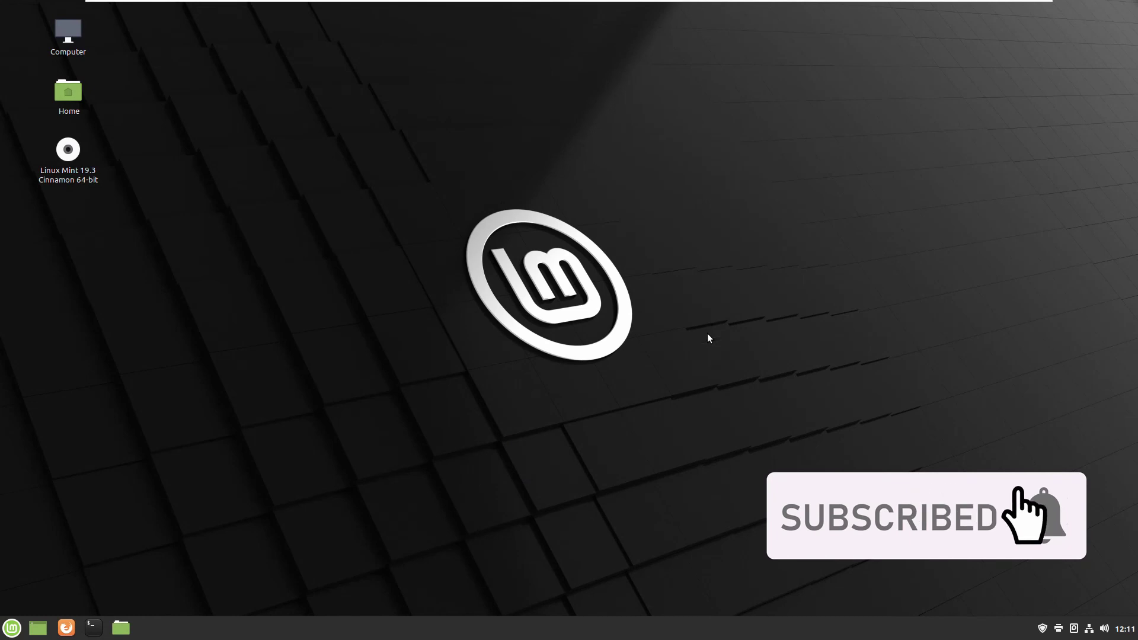